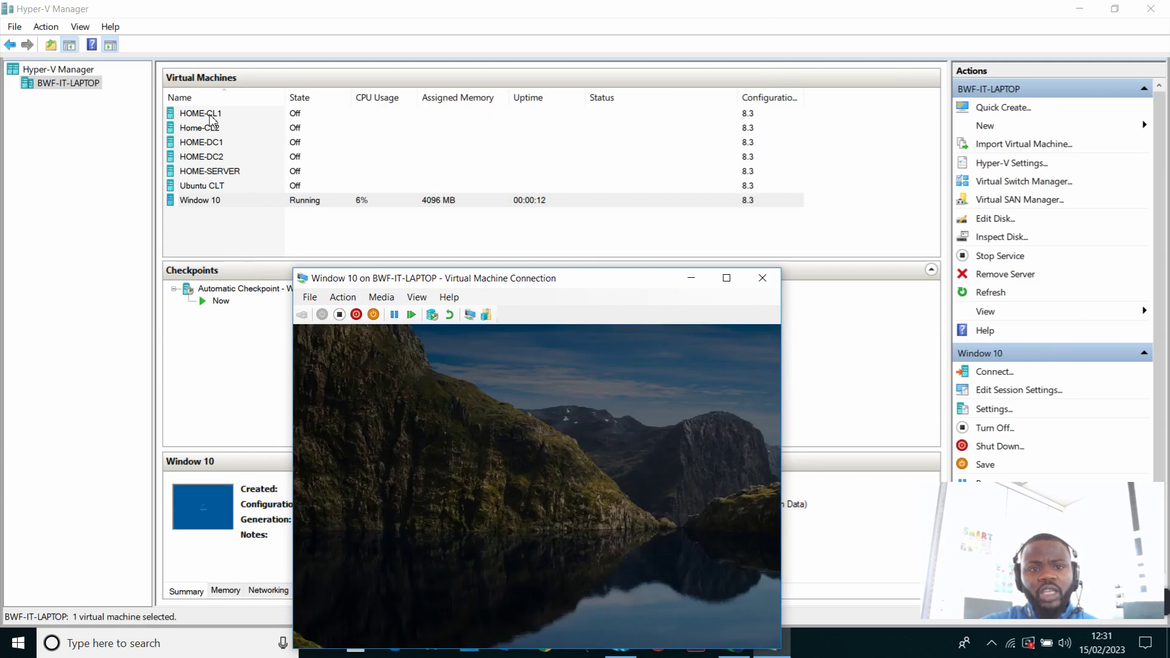
Open the Window 10 virtual machine's connection full screen and sign in to the Admin account with its password
{"action": "left_click", "coordinate": [208, 132]}
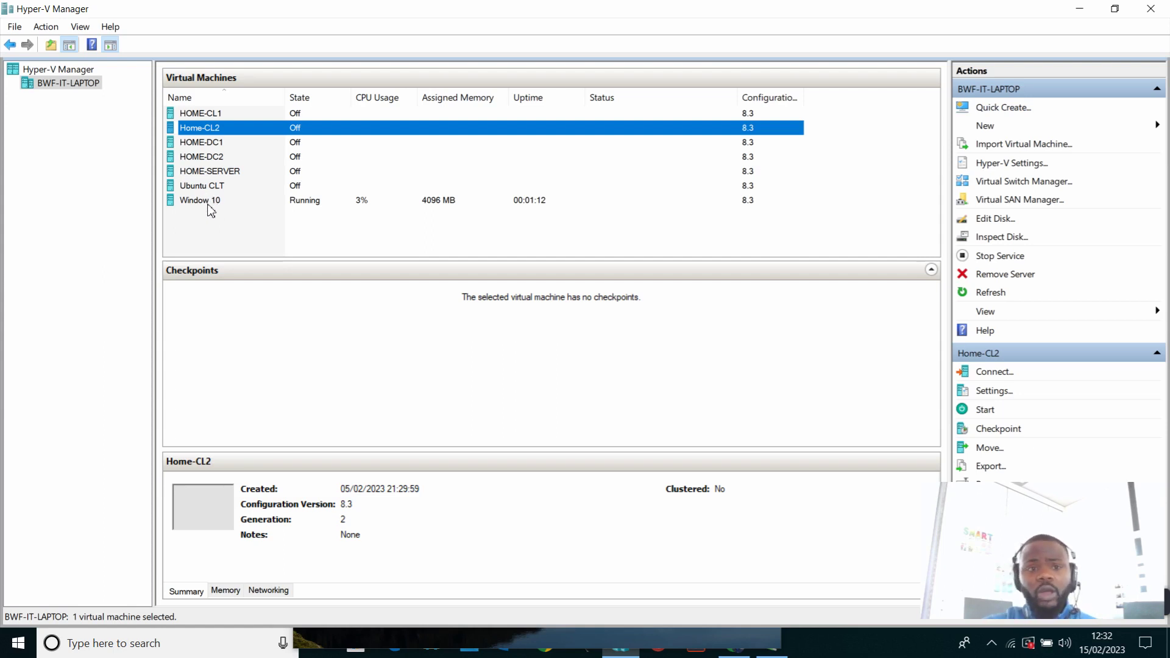
{"action": "left_click", "coordinate": [211, 203]}
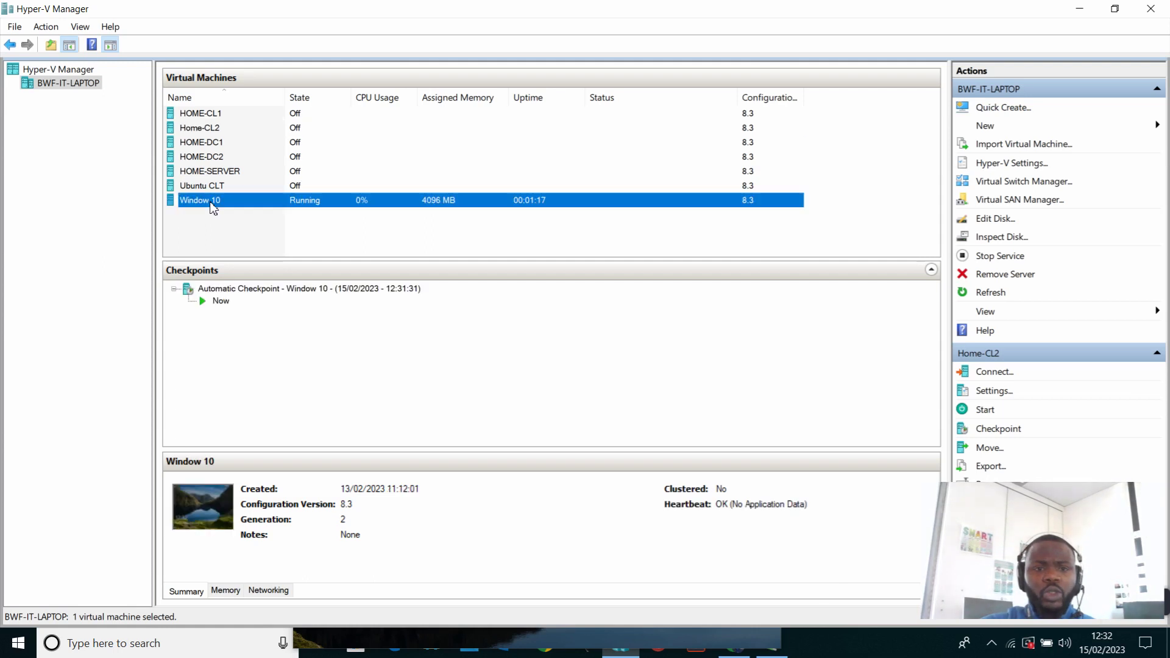
{"action": "double_click", "coordinate": [212, 207]}
{"action": "left_click_drag", "start_coordinate": [596, 287], "coordinate": [584, 156]}
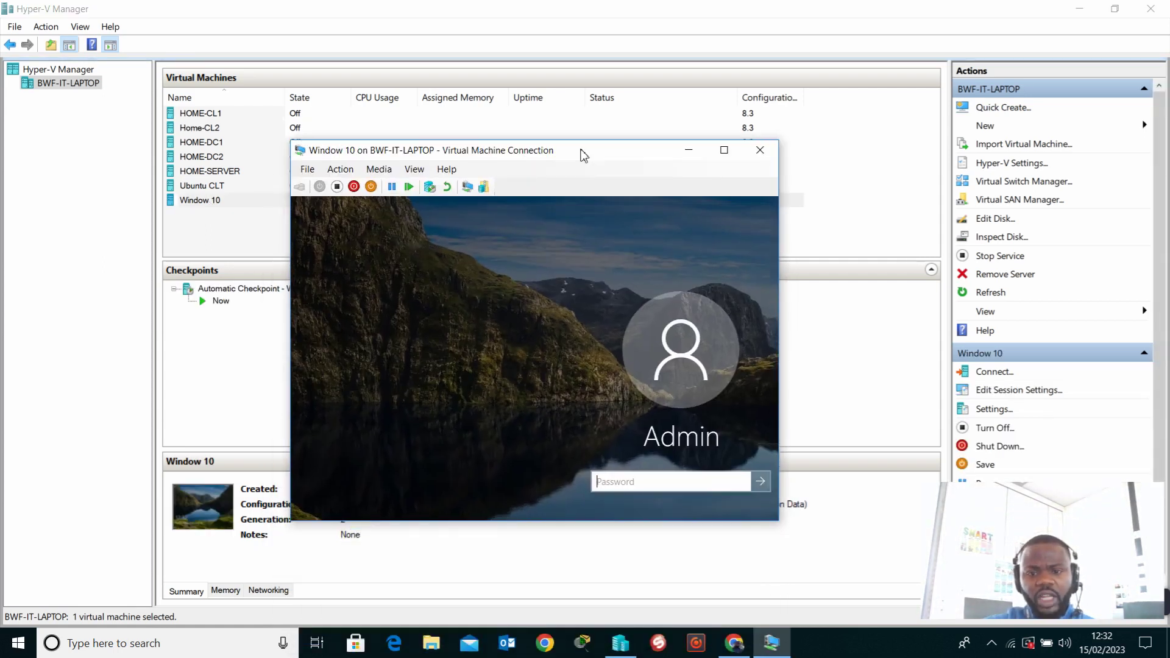
{"action": "left_click", "coordinate": [725, 150]}
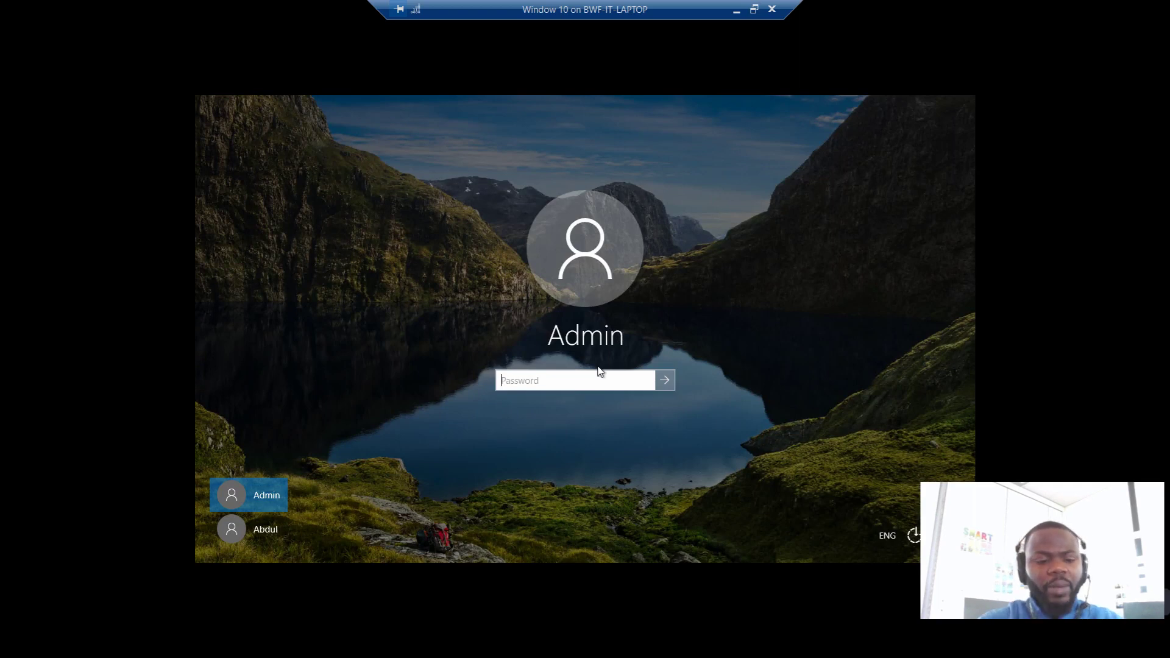
{"action": "type", "text": "•••••"}
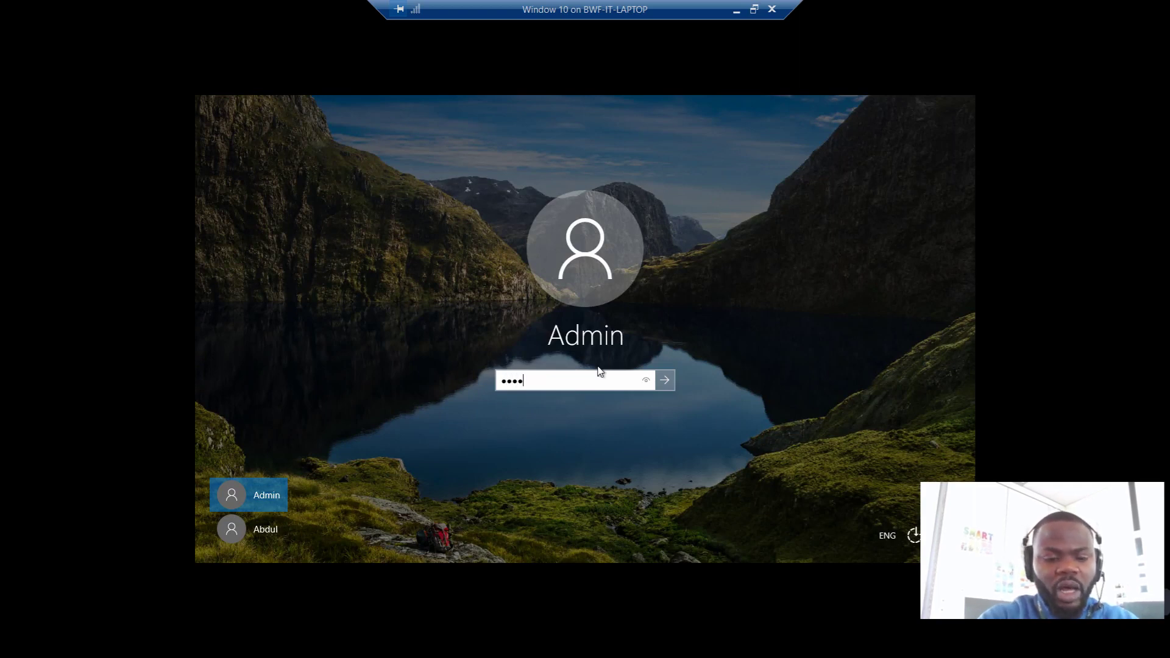
{"action": "key", "text": "Return"}
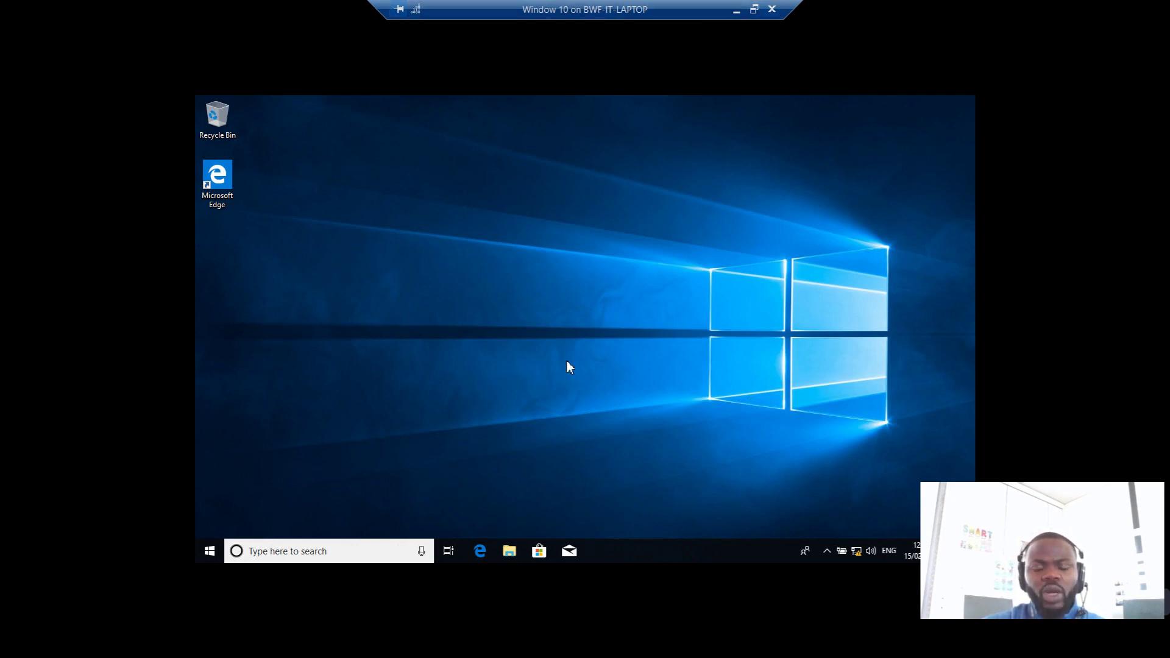
Open This PC in the virtual machine and eject Windows10-Pro.ISO from its virtual DVD drive
{"action": "left_click", "coordinate": [510, 557]}
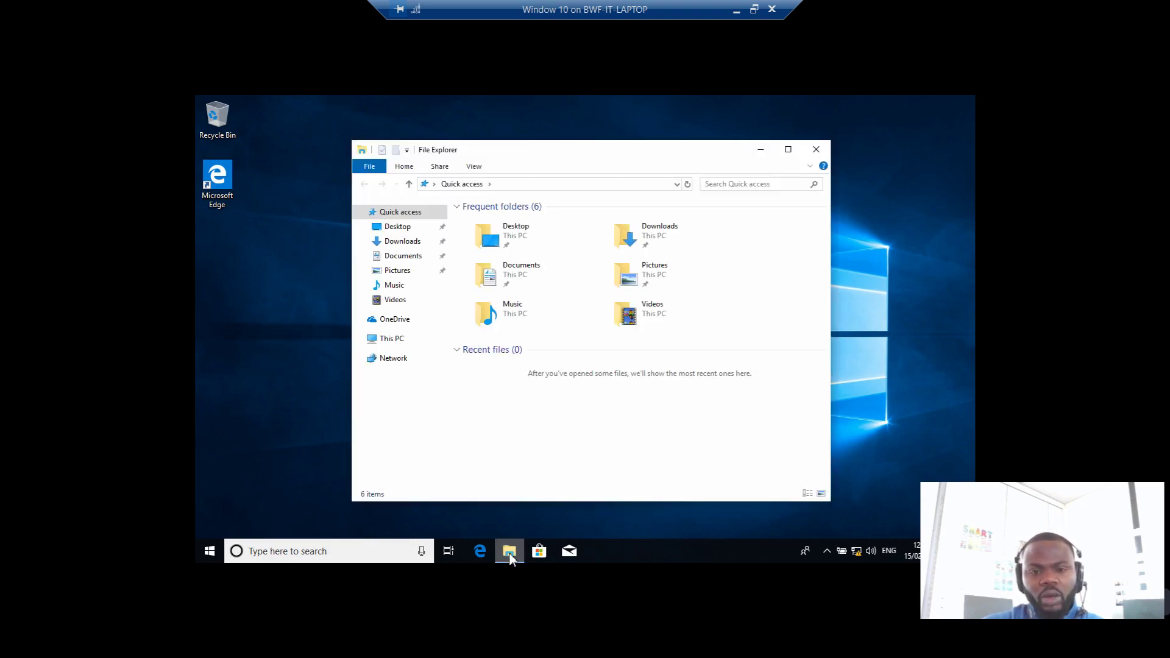
{"action": "left_click", "coordinate": [396, 343]}
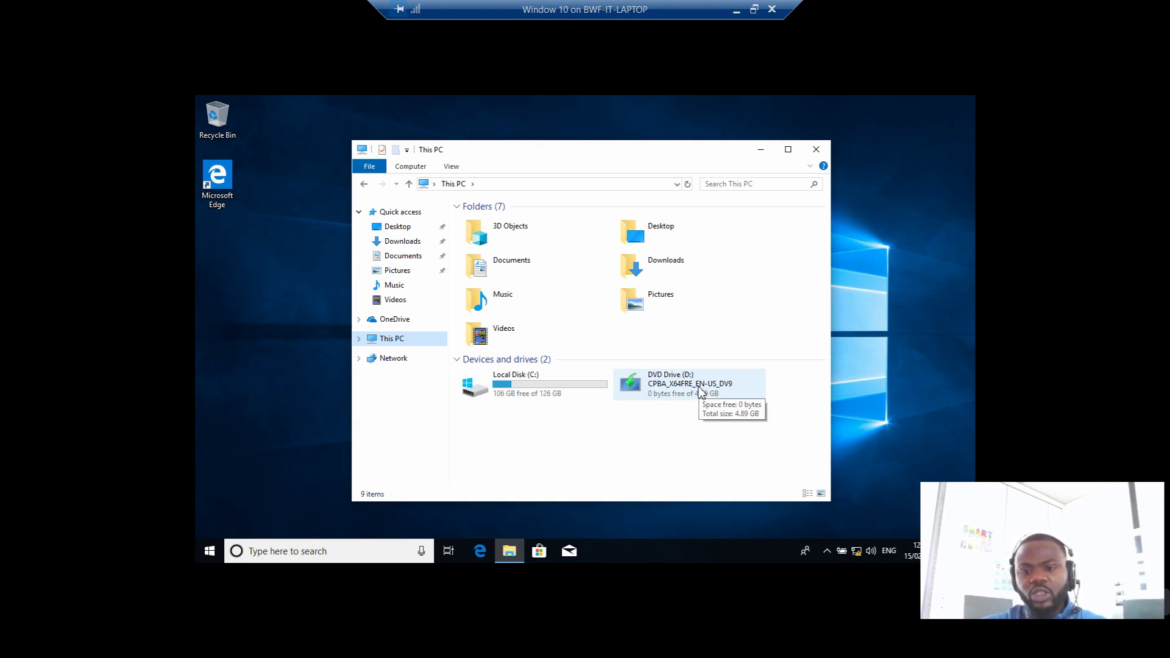
{"action": "left_click", "coordinate": [754, 10]}
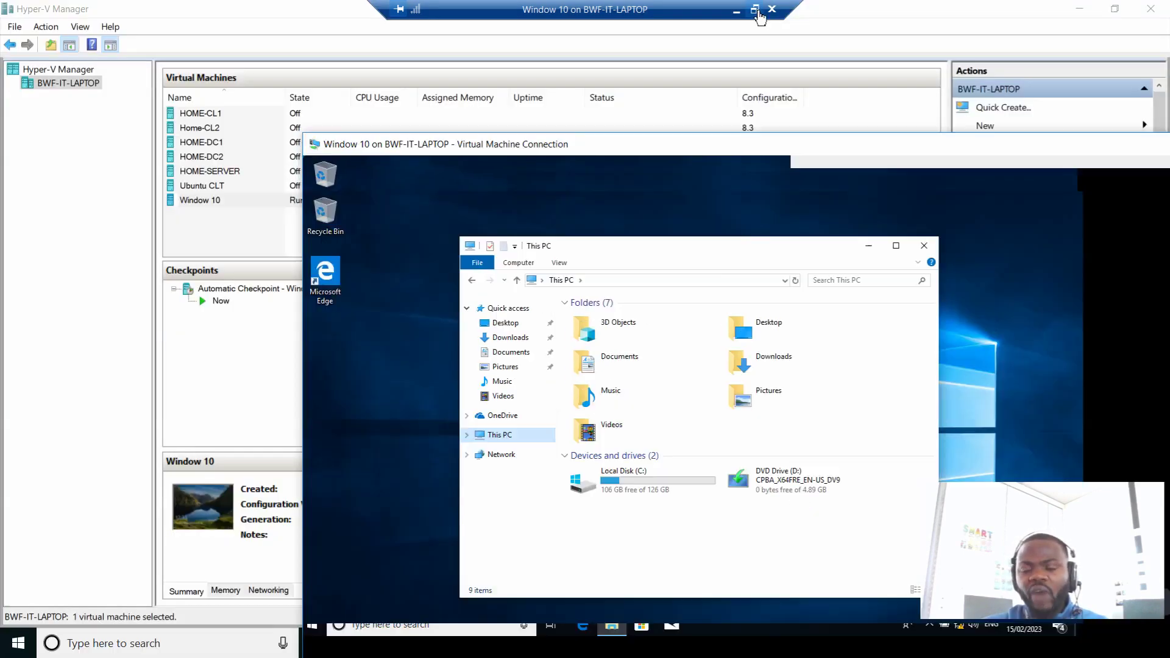
{"action": "mouse_move", "coordinate": [781, 147]}
{"action": "left_mouse_down"}
{"action": "mouse_move", "coordinate": [647, 102]}
{"action": "mouse_move", "coordinate": [597, 58]}
{"action": "left_mouse_up"}
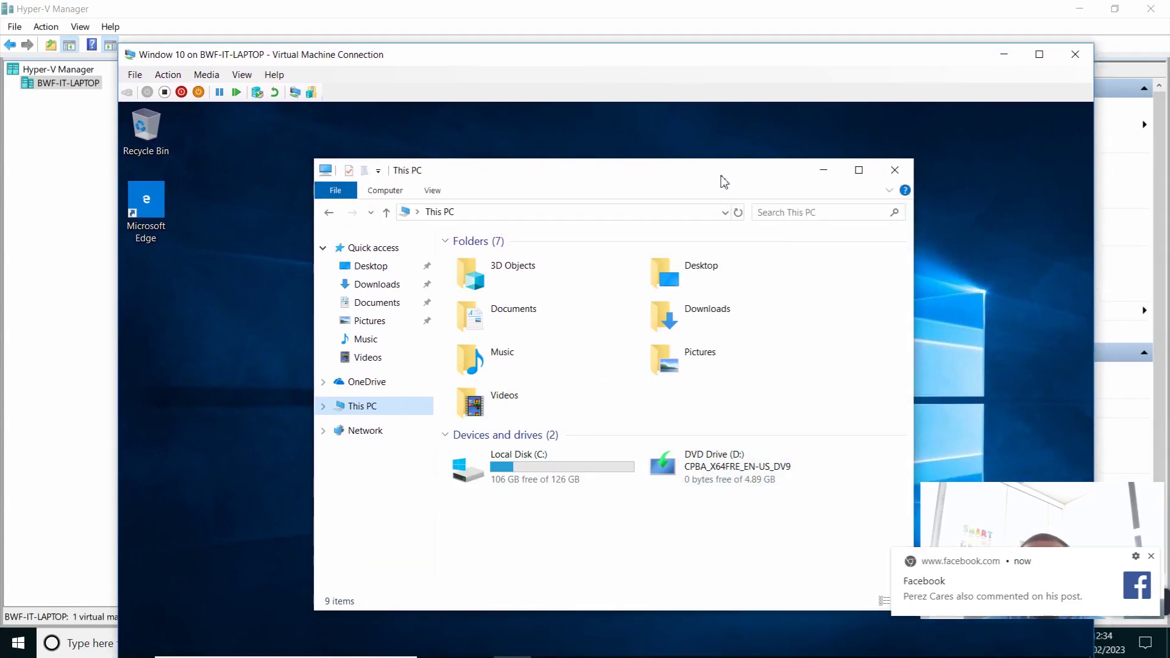
{"action": "left_click_drag", "start_coordinate": [724, 181], "coordinate": [646, 169]}
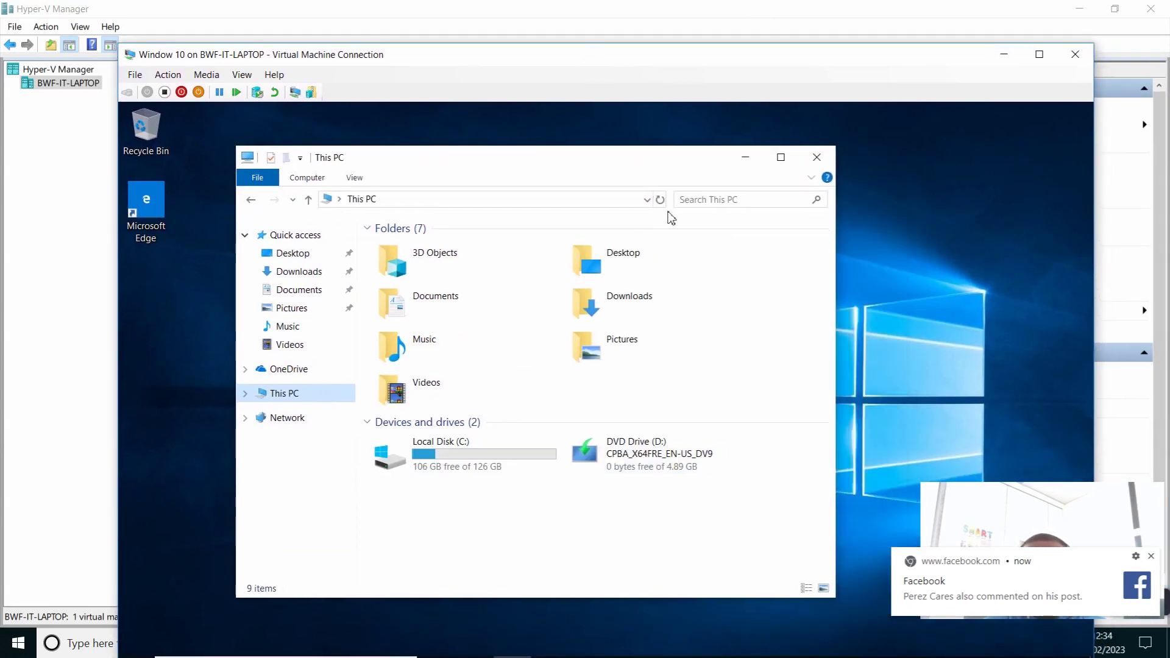
{"action": "left_click", "coordinate": [202, 76]}
{"action": "mouse_move", "coordinate": [220, 91]}
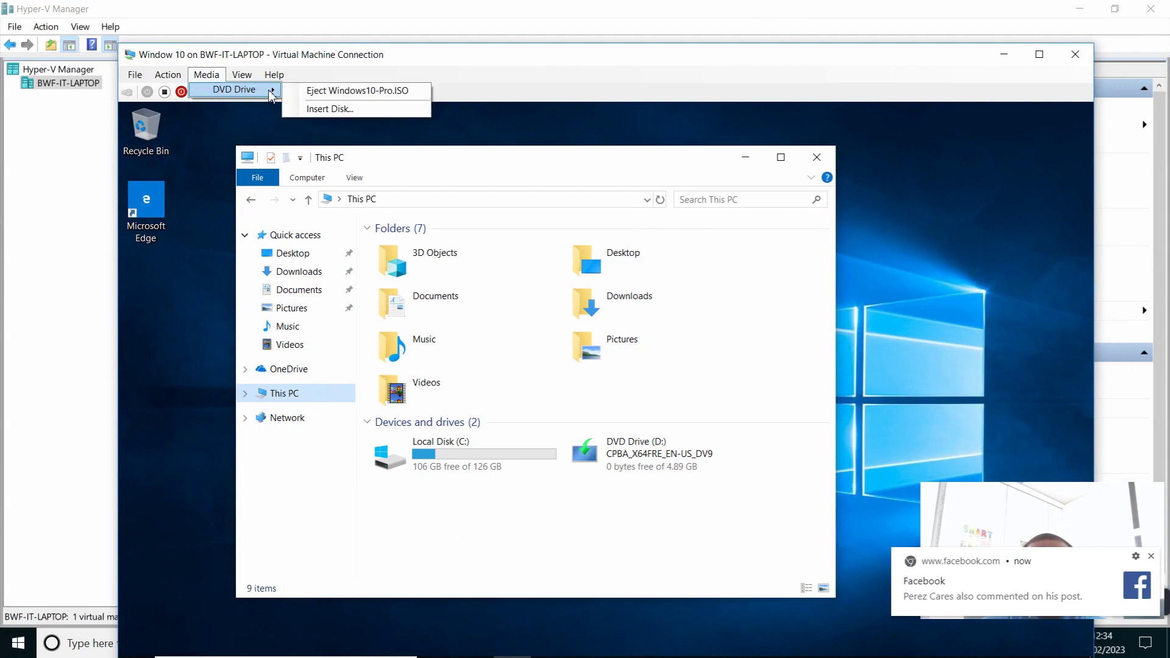
{"action": "left_click", "coordinate": [353, 95]}
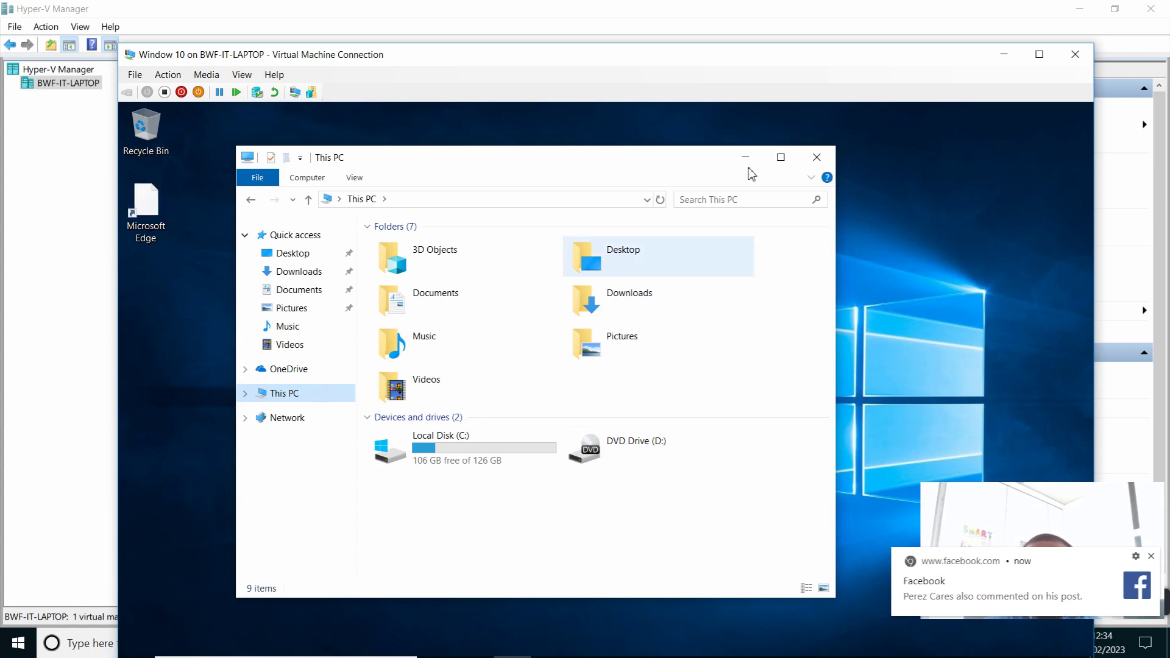
{"action": "left_click", "coordinate": [1040, 54]}
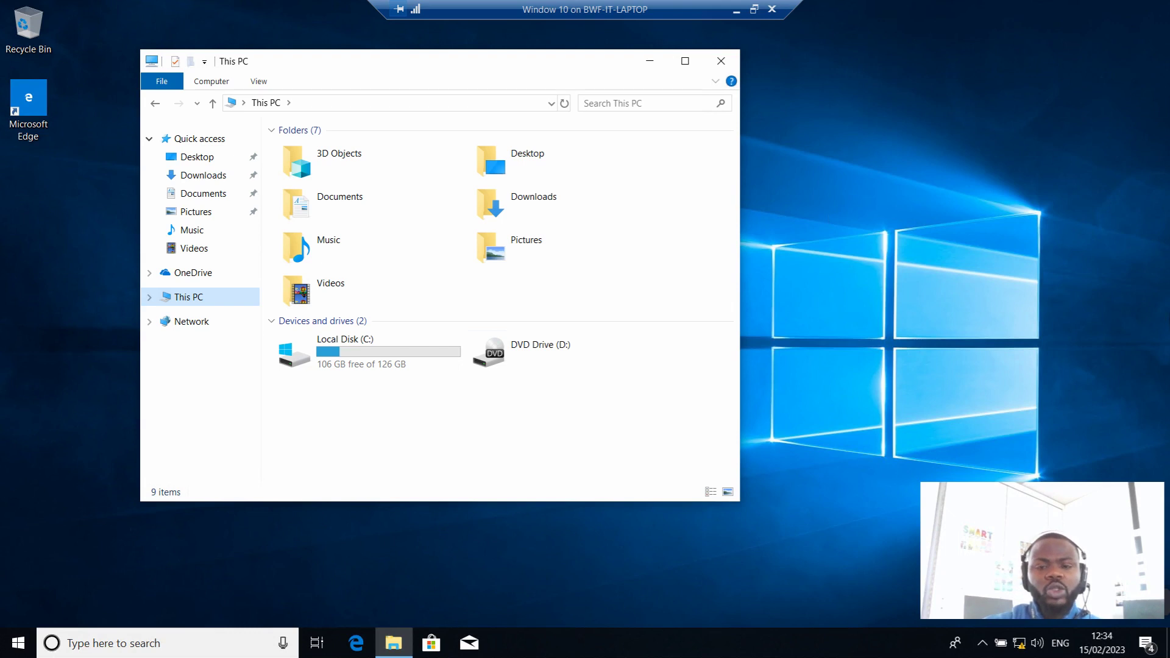
Insert the Windows10-Pro ISO from the host's Downloads folder into the virtual DVD drive, and return the machine to full screen
{"action": "left_click", "coordinate": [754, 9]}
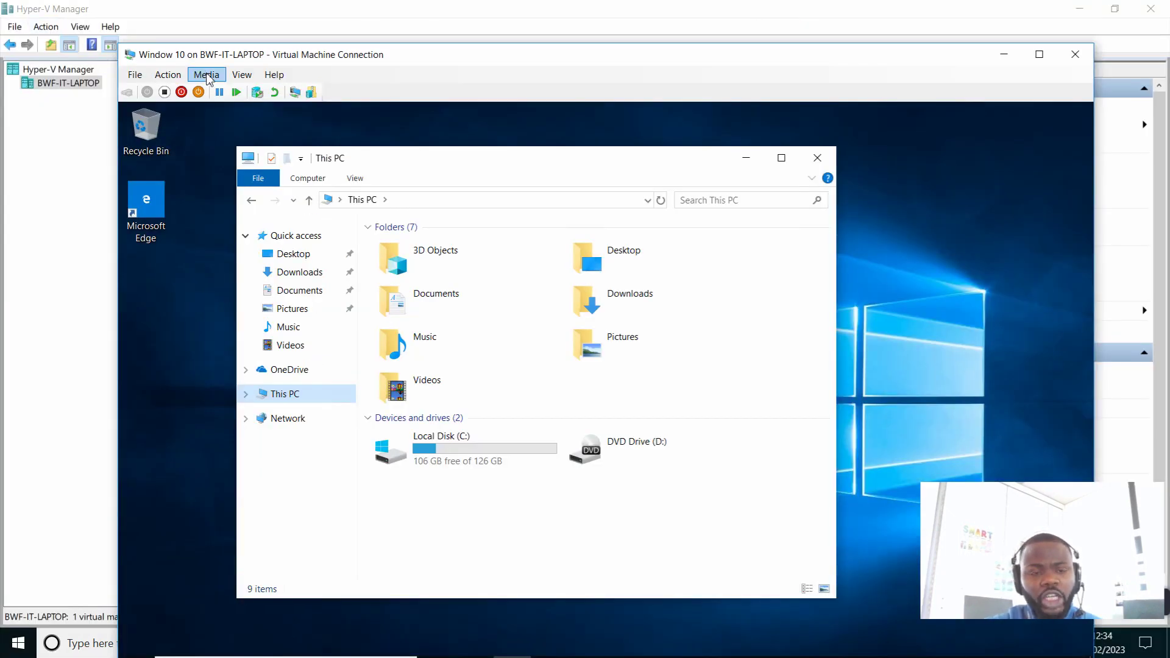
{"action": "left_click", "coordinate": [206, 74]}
{"action": "mouse_move", "coordinate": [218, 90]}
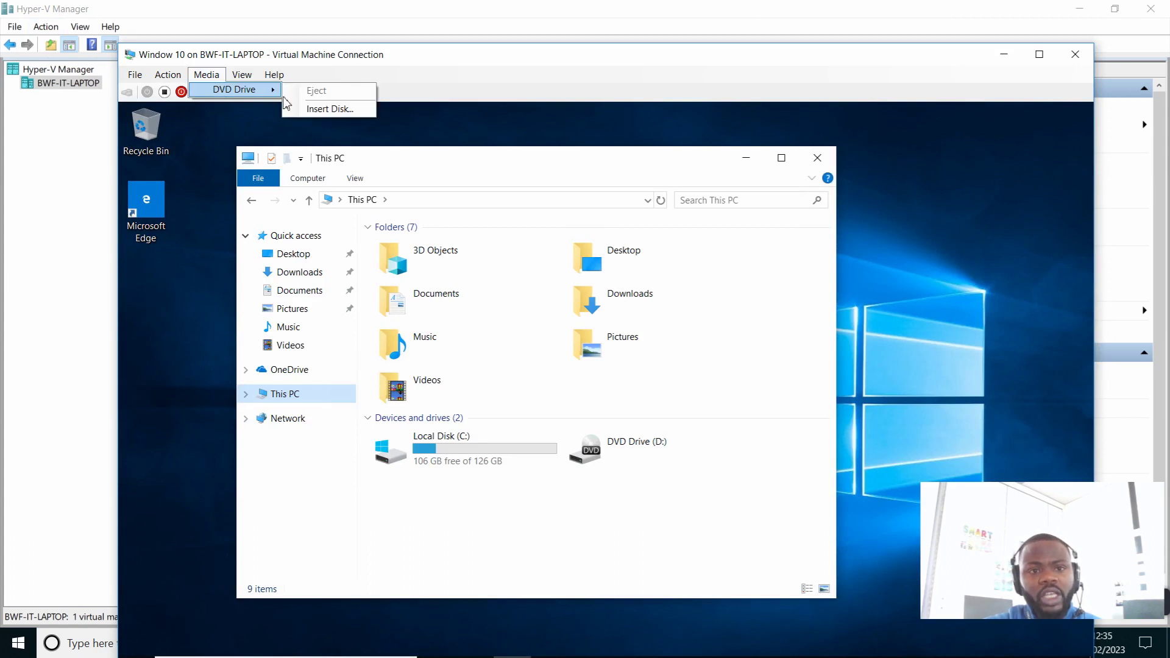
{"action": "left_click", "coordinate": [327, 111]}
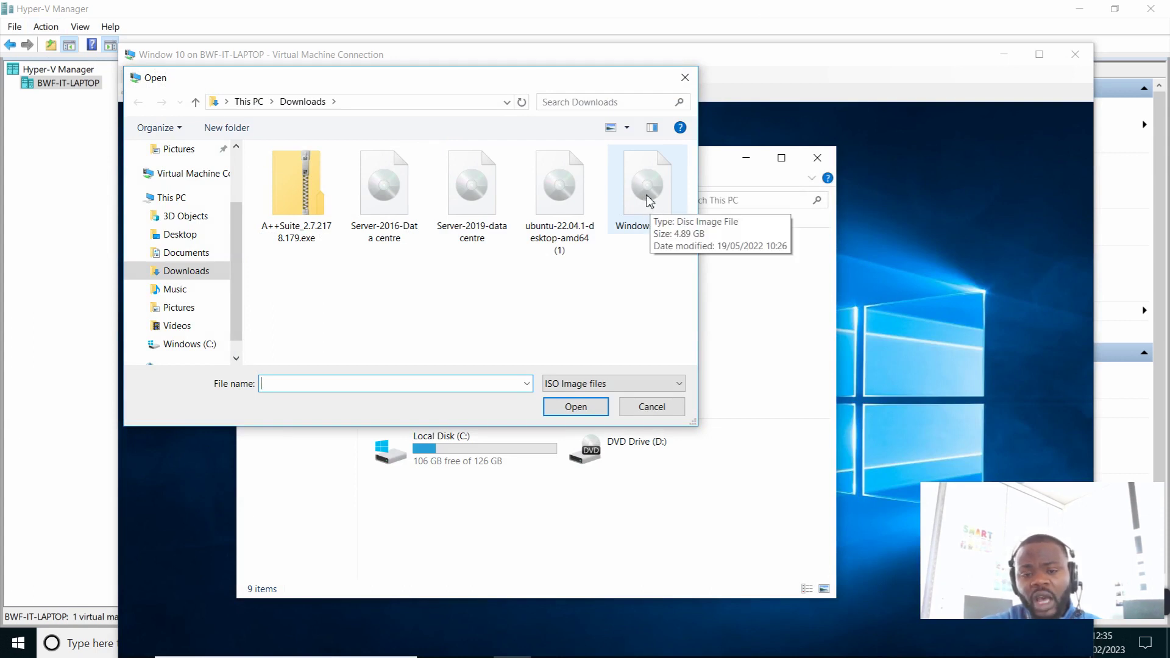
{"action": "double_click", "coordinate": [646, 194]}
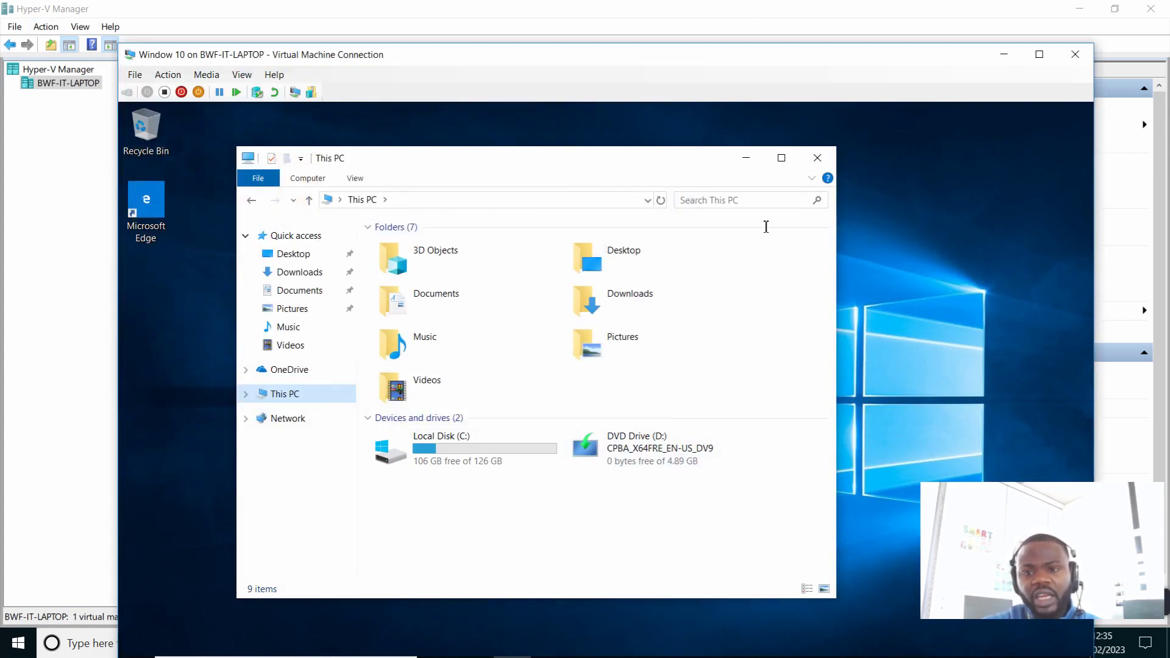
{"action": "left_click", "coordinate": [1040, 55]}
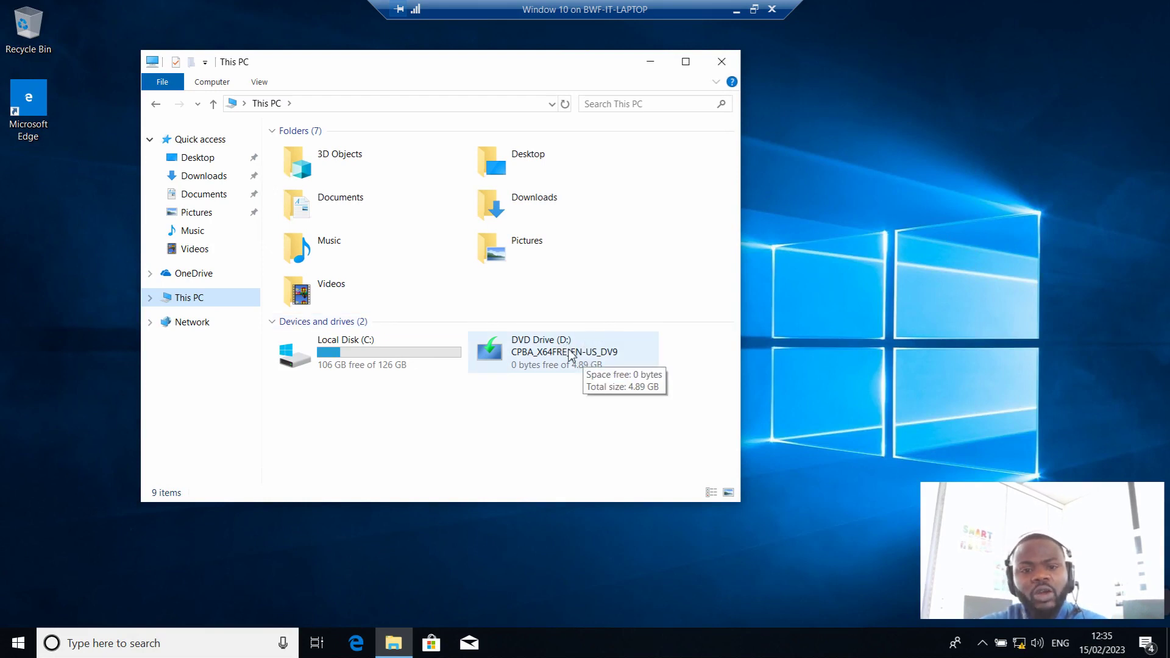
Launch Windows 10 Setup from DVD Drive (D:) in This PC and allow it to make changes to the device
{"action": "left_click", "coordinate": [722, 62]}
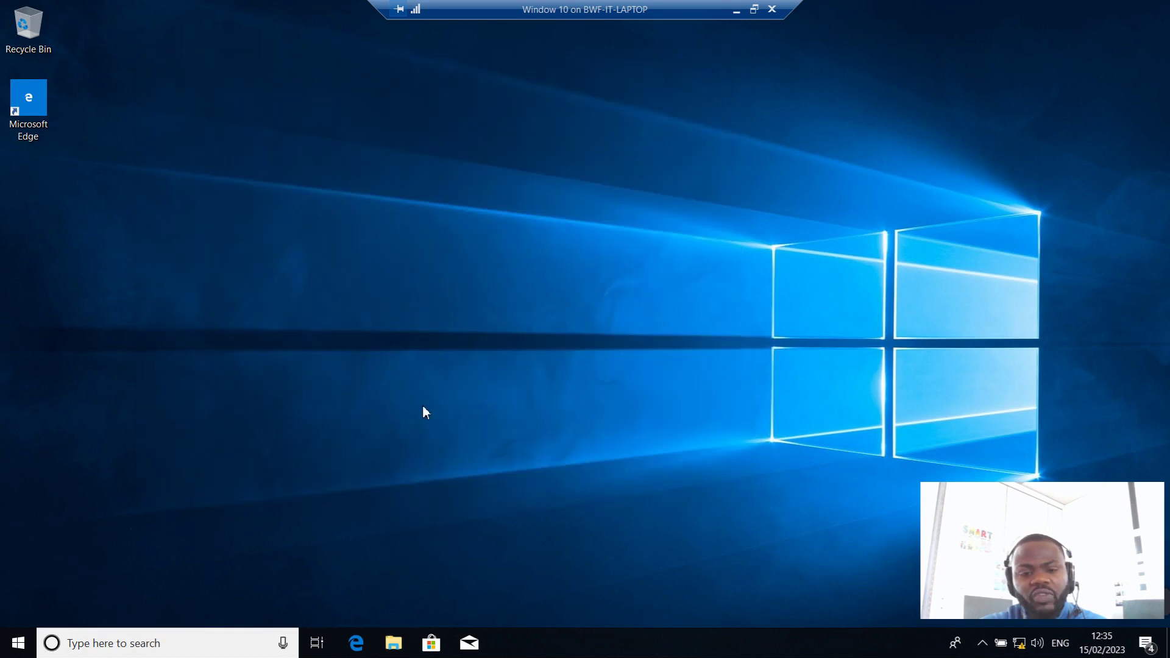
{"action": "left_click", "coordinate": [395, 645]}
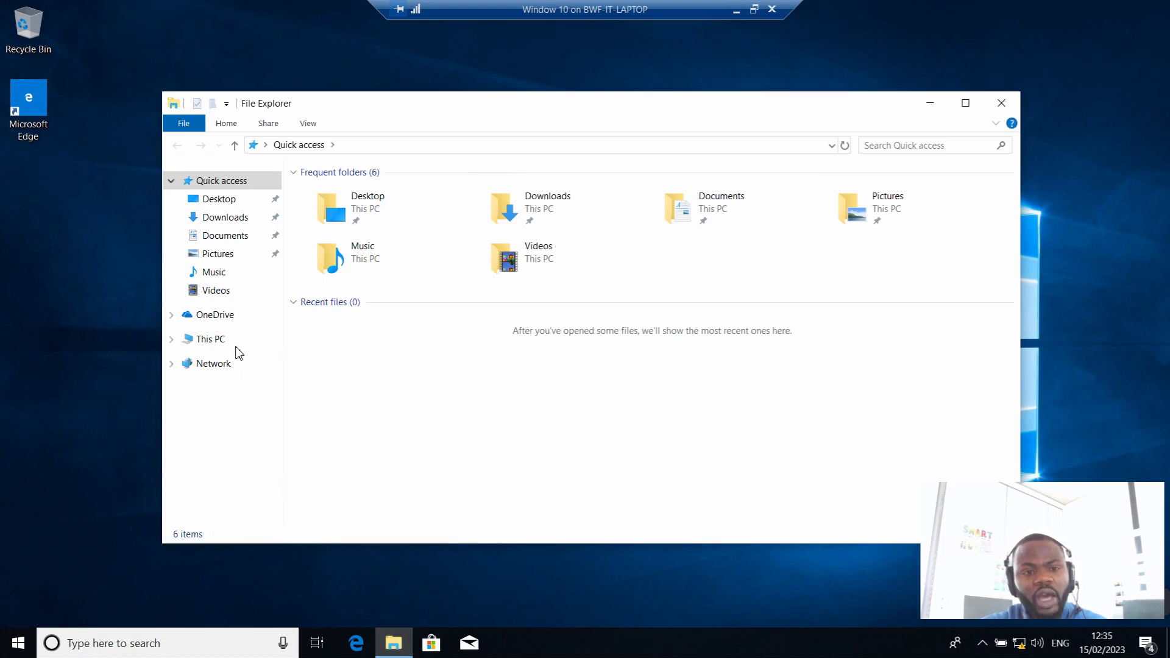
{"action": "left_click", "coordinate": [226, 339]}
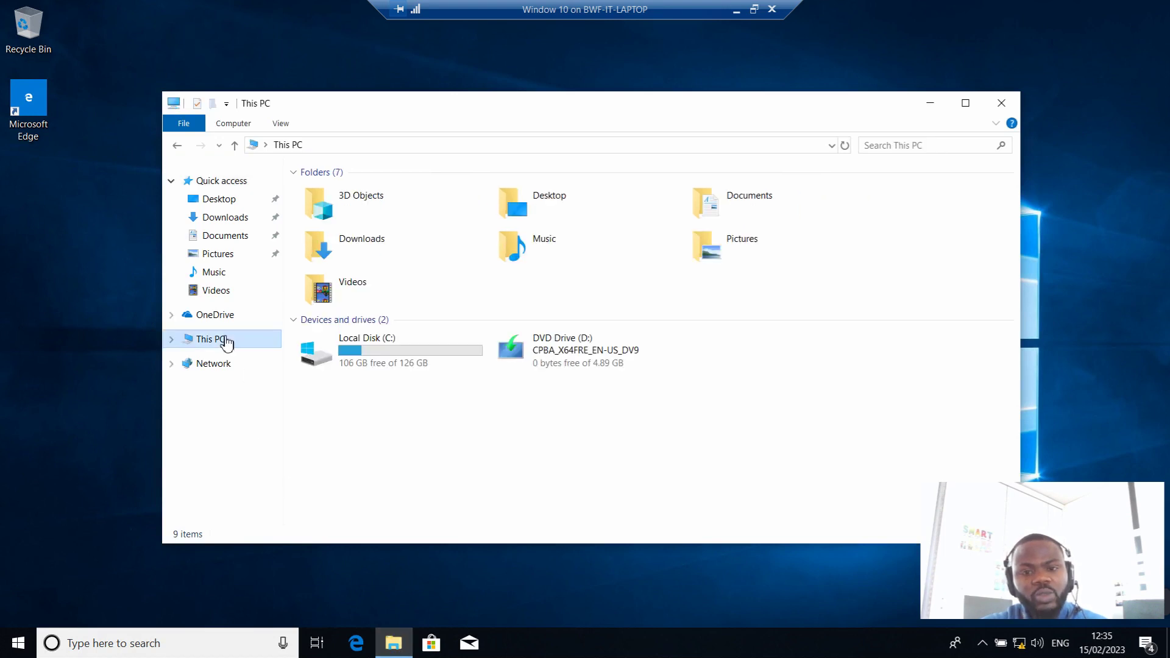
{"action": "left_click", "coordinate": [583, 353]}
{"action": "double_click", "coordinate": [583, 353]}
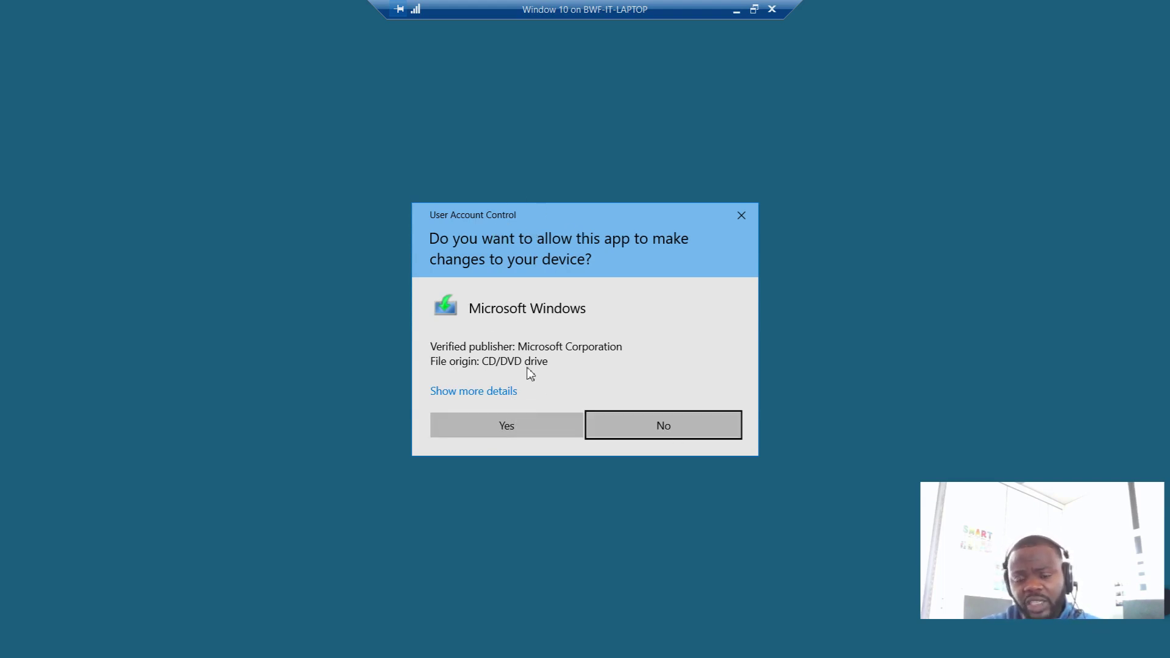
{"action": "left_click", "coordinate": [510, 428]}
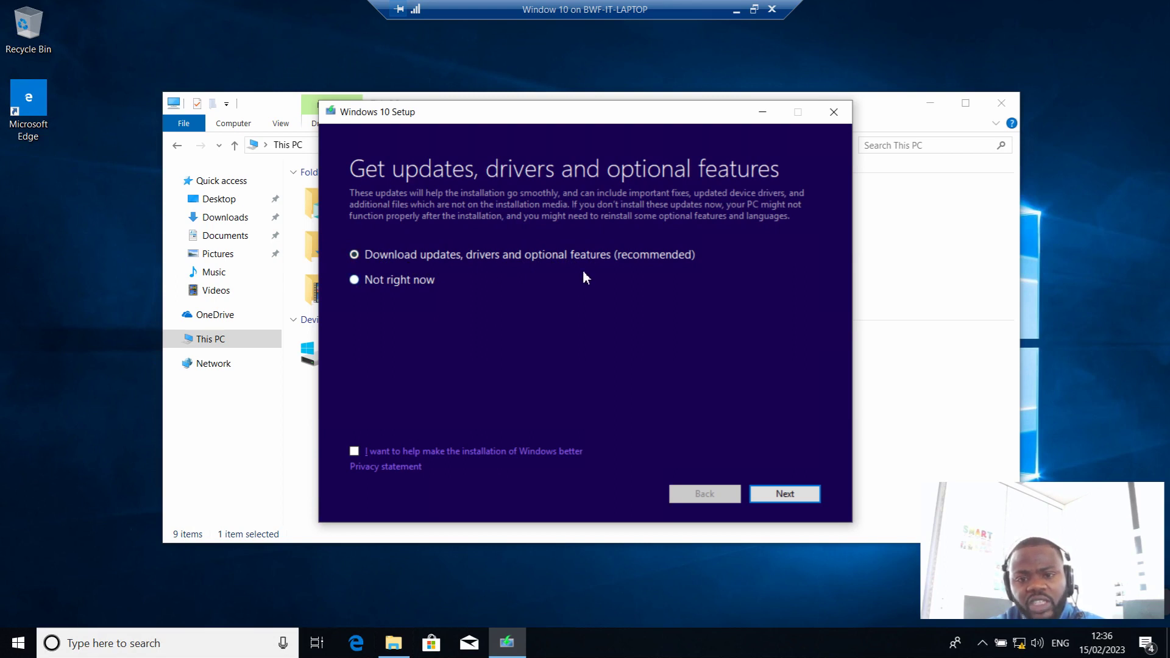
Advance Windows 10 Setup to the choice of what to keep, choosing Not right now for updates and accepting the license terms
{"action": "left_click", "coordinate": [356, 281]}
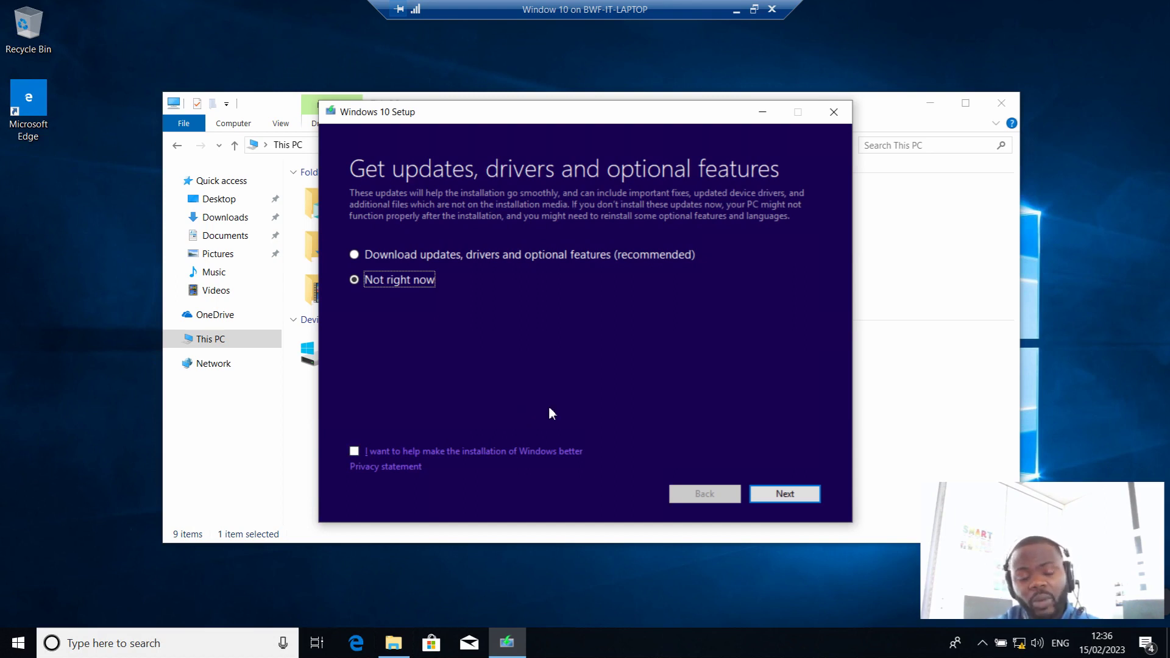
{"action": "left_click", "coordinate": [787, 495]}
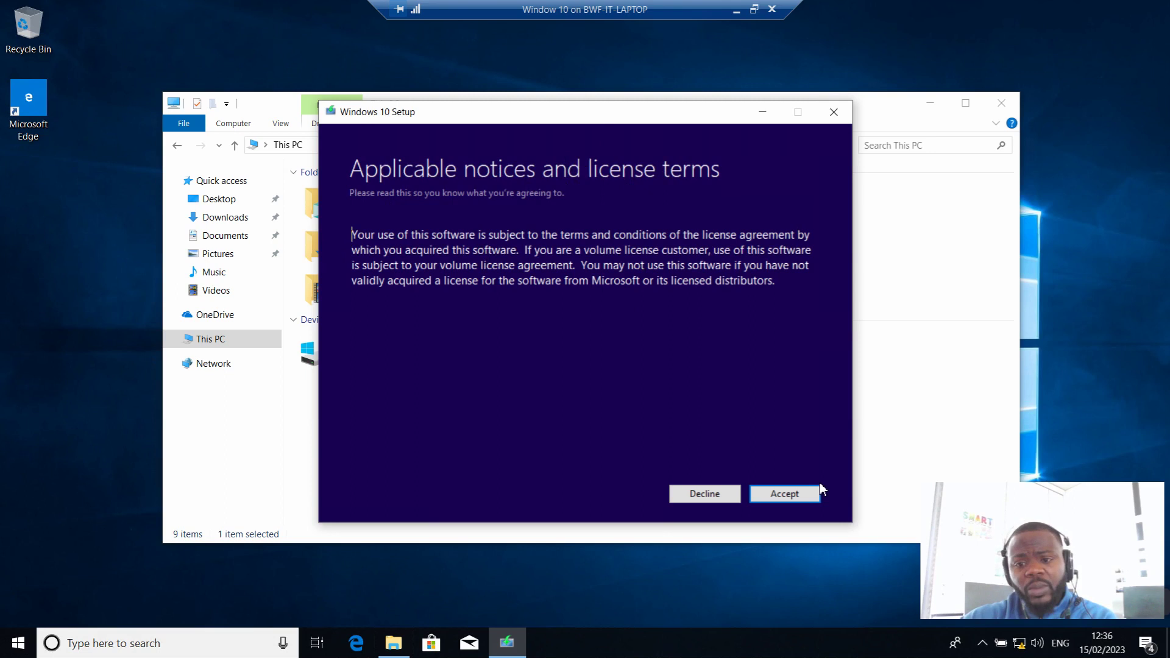
{"action": "left_click", "coordinate": [794, 494]}
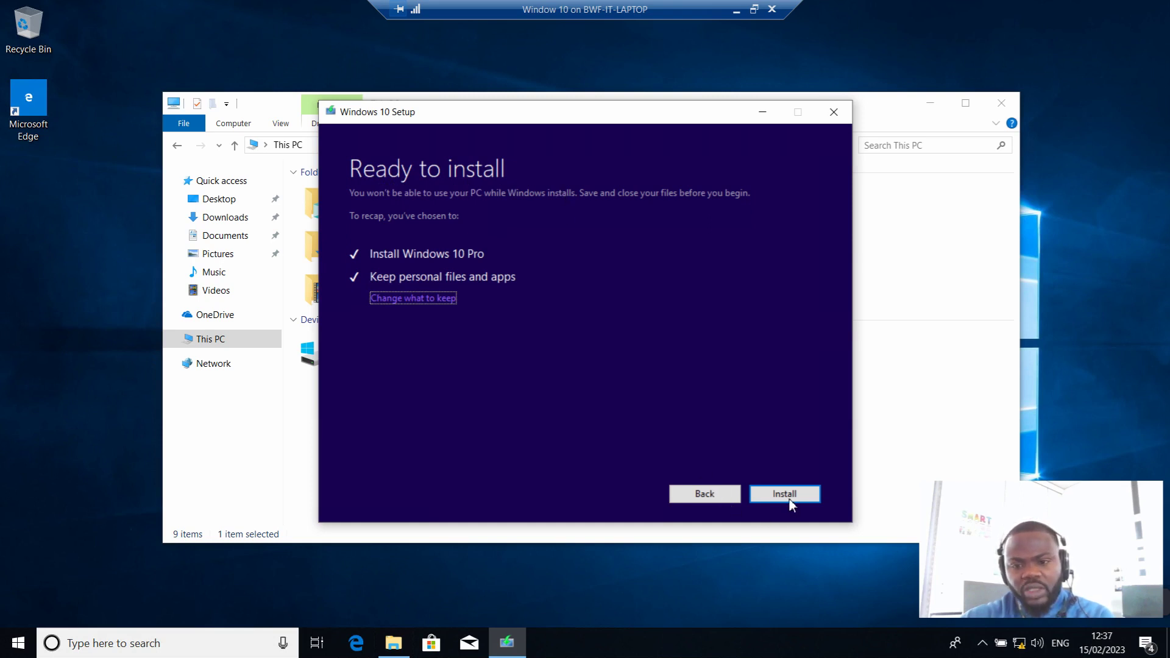
{"action": "left_click", "coordinate": [414, 299]}
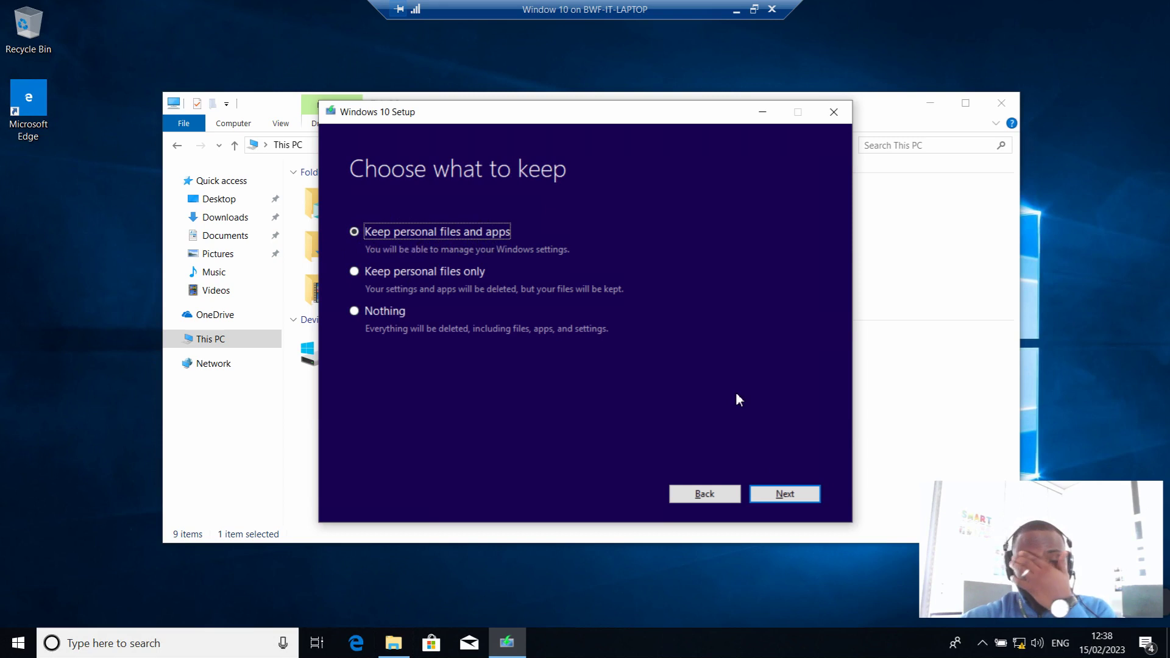
Create a desktop folder named "Keep File" and place it directly below the Microsoft Edge shortcut
{"action": "right_click", "coordinate": [24, 266]}
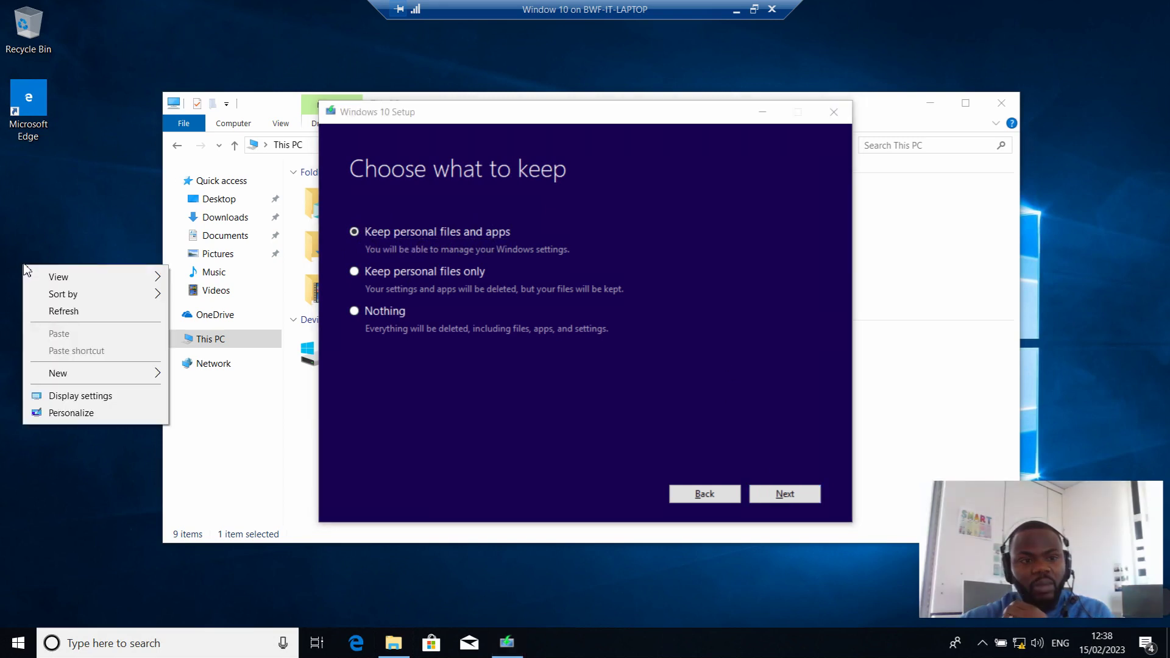
{"action": "mouse_move", "coordinate": [79, 296]}
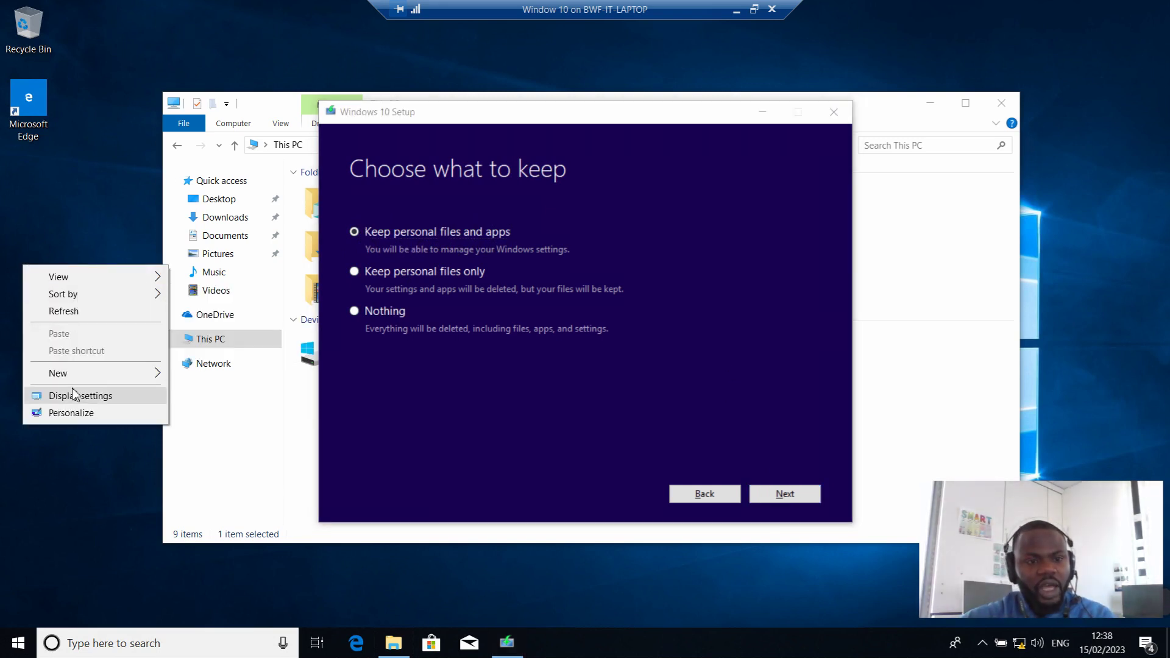
{"action": "mouse_move", "coordinate": [93, 381]}
{"action": "left_click", "coordinate": [239, 376]}
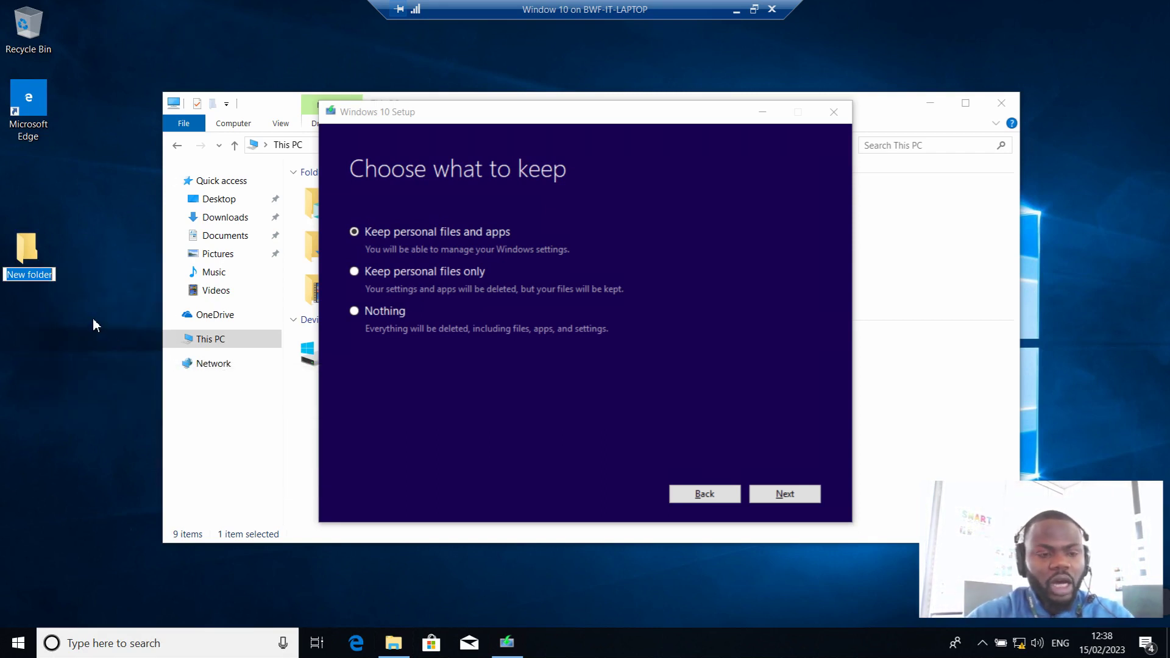
{"action": "type", "text": "K"}
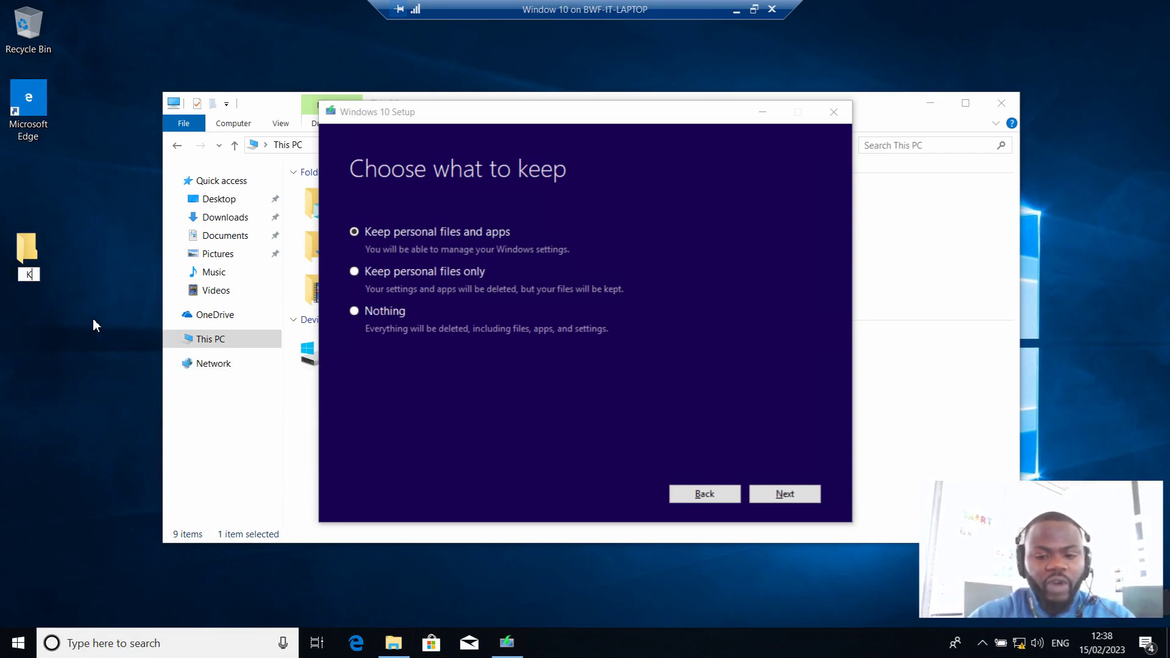
{"action": "type", "text": "eep File"}
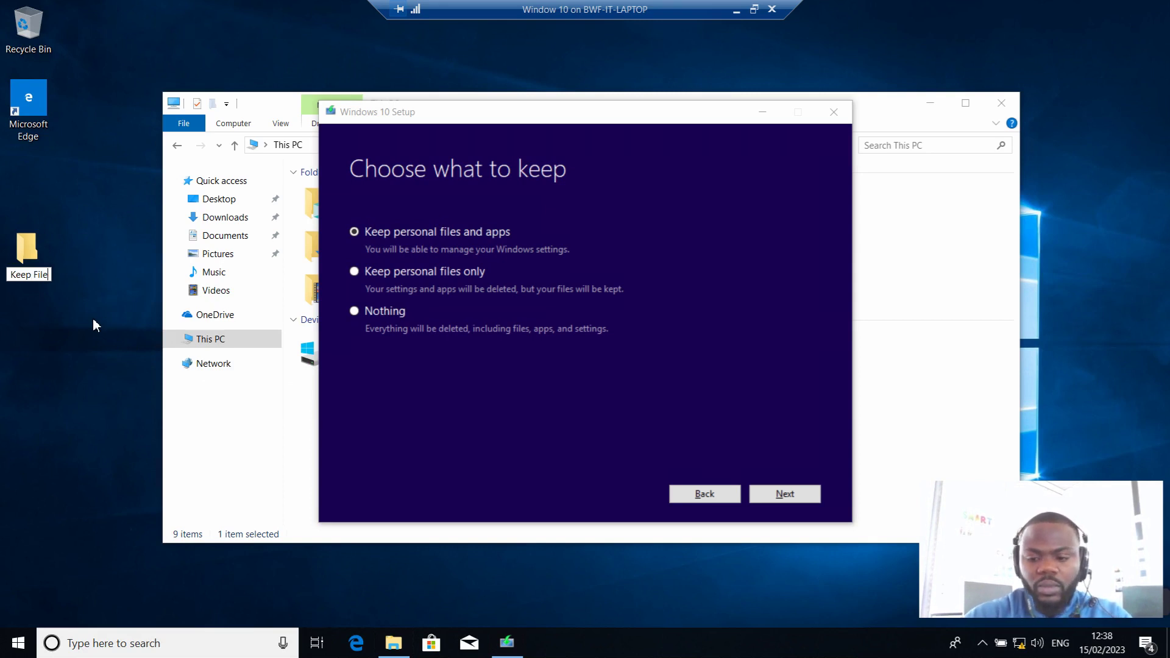
{"action": "key", "text": "Return"}
{"action": "left_click_drag", "start_coordinate": [28, 250], "coordinate": [26, 202]}
Create a second desktop folder below Keep File, naming it with a person's first name in the possessive followed by "Folder"
{"action": "right_click", "coordinate": [25, 255]}
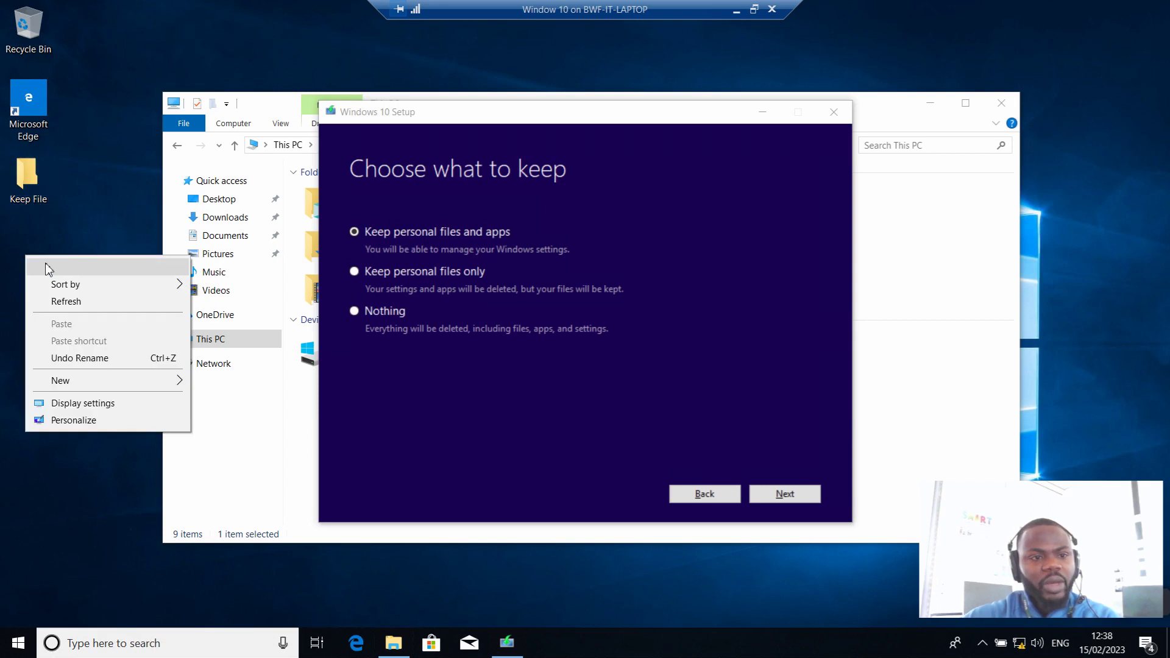
{"action": "mouse_move", "coordinate": [88, 286]}
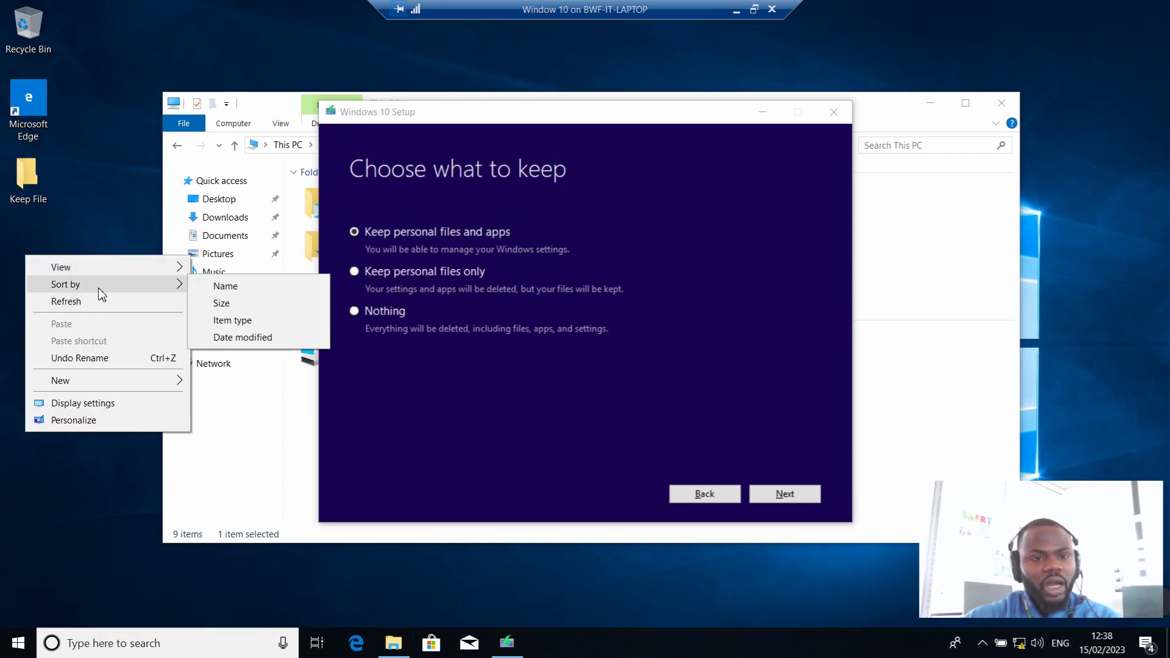
{"action": "mouse_move", "coordinate": [111, 378]}
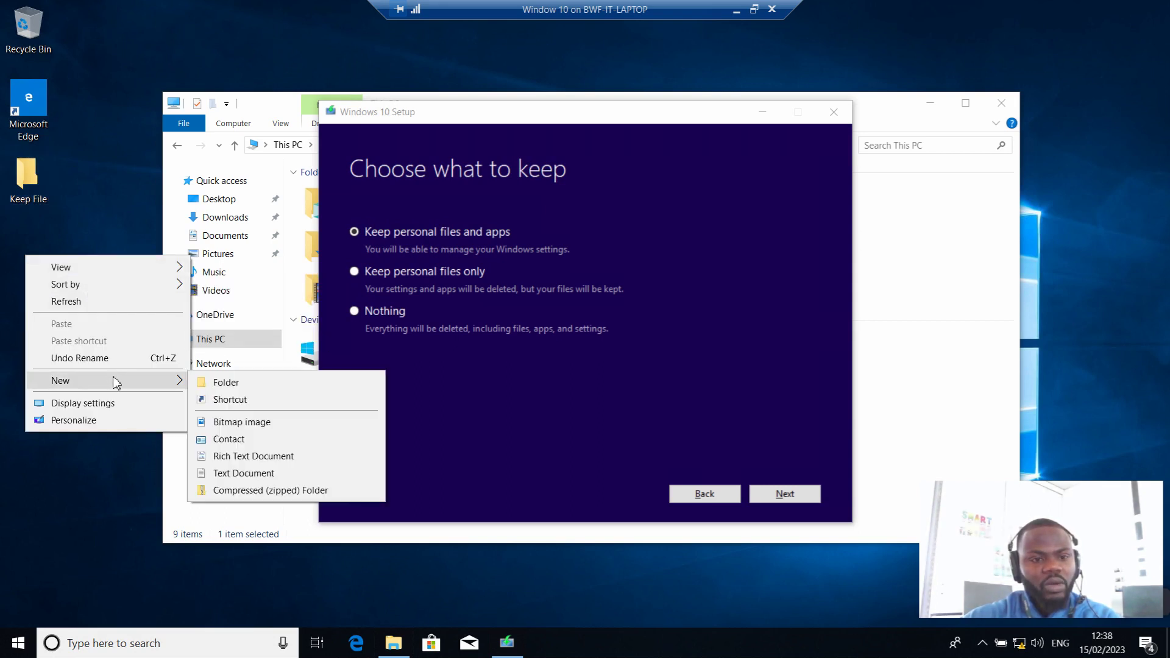
{"action": "left_click", "coordinate": [201, 379]}
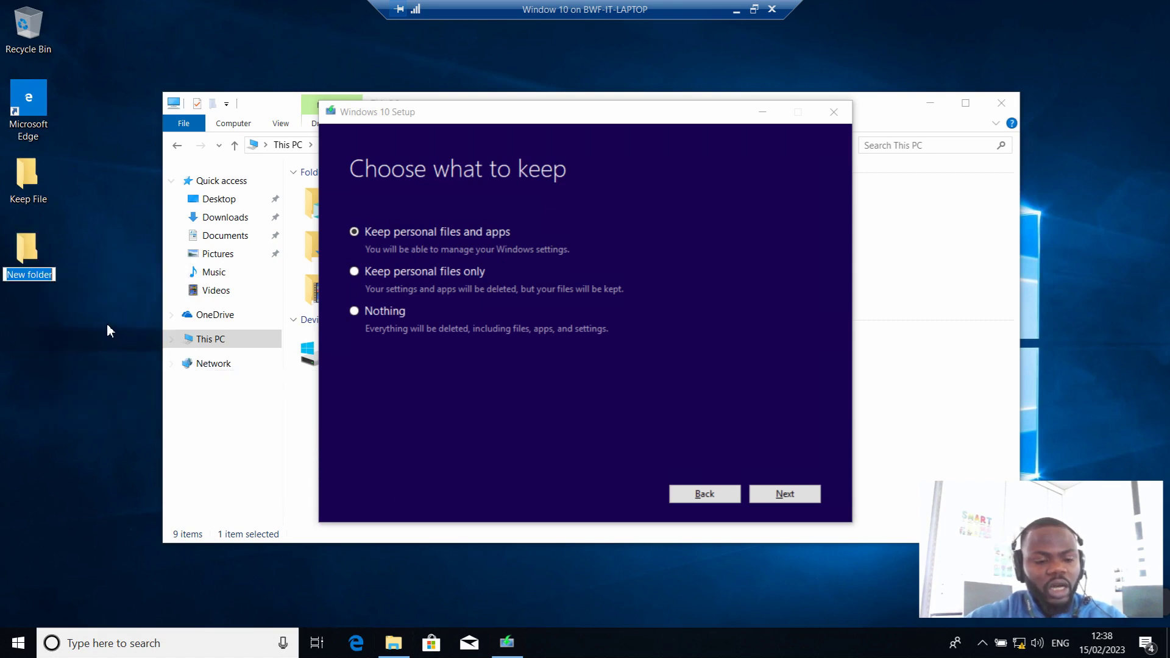
{"action": "type", "text": "I"}
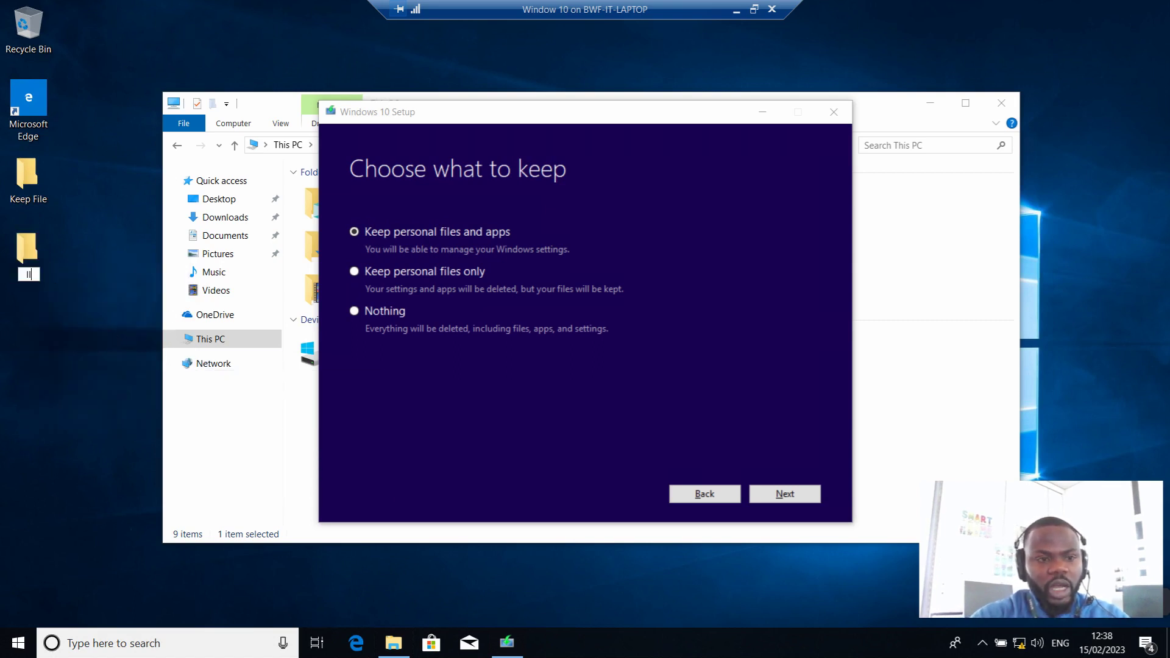
{"action": "type", "text": "s"}
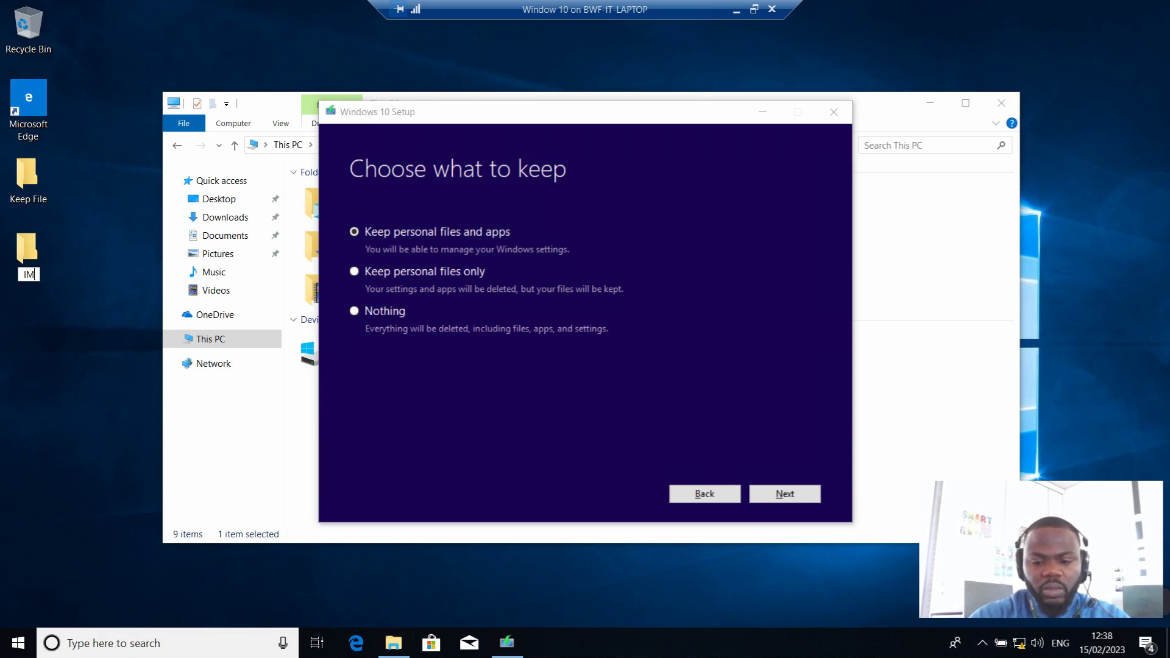
{"action": "type", "text": "maeel"}
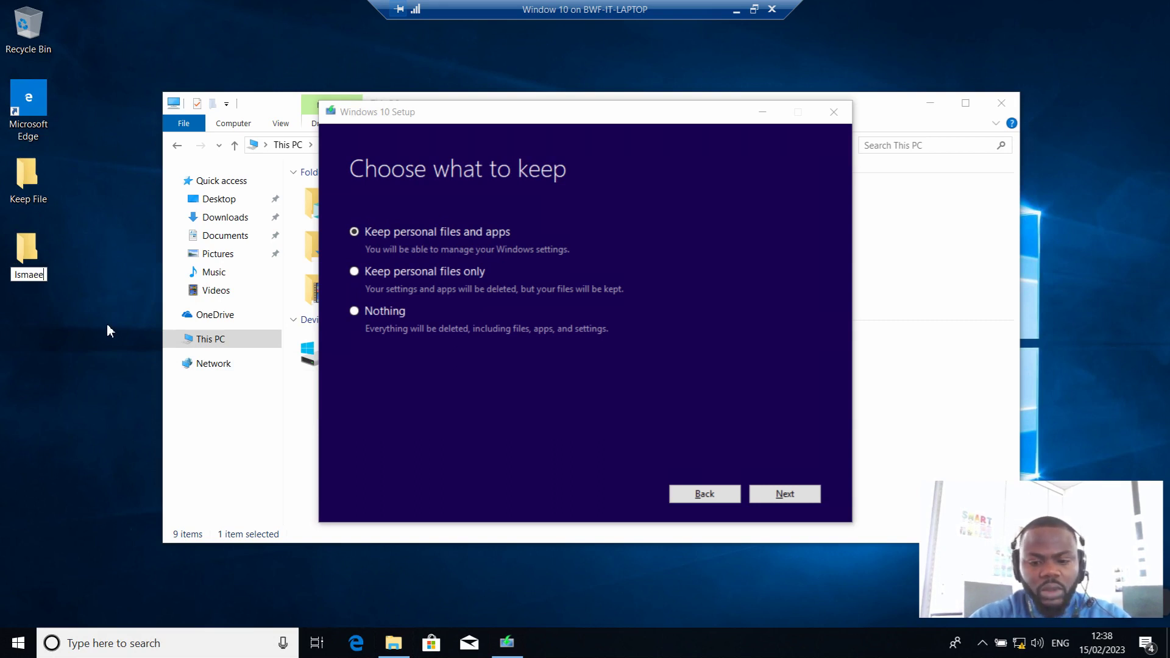
{"action": "type", "text": "'s F"}
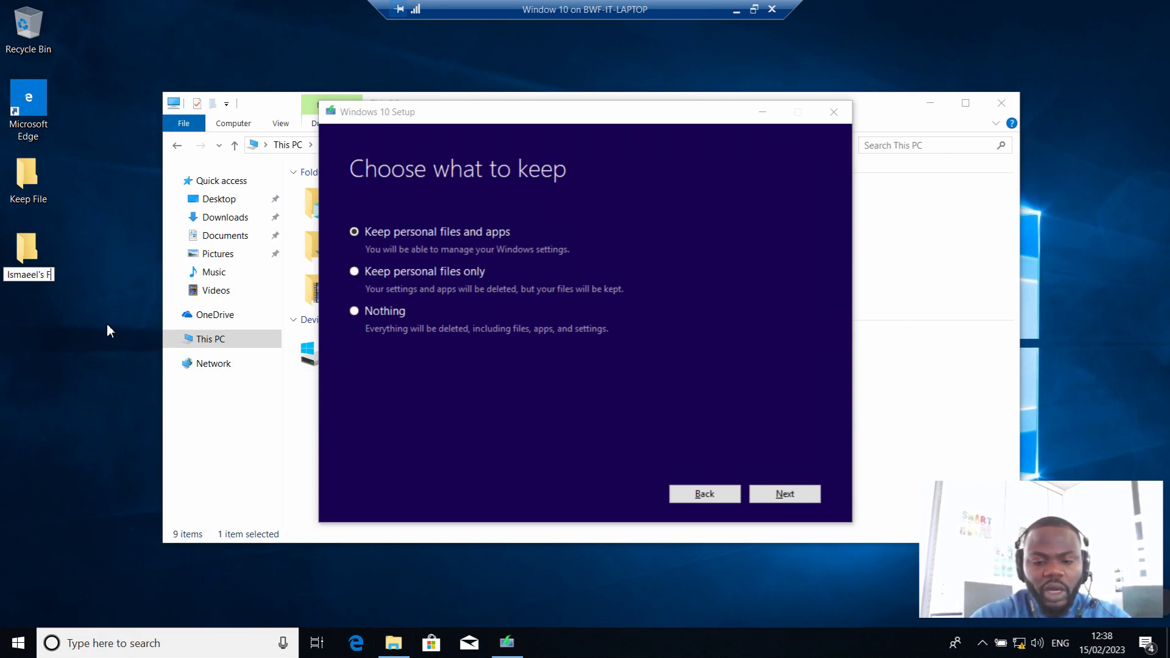
{"action": "type", "text": "older"}
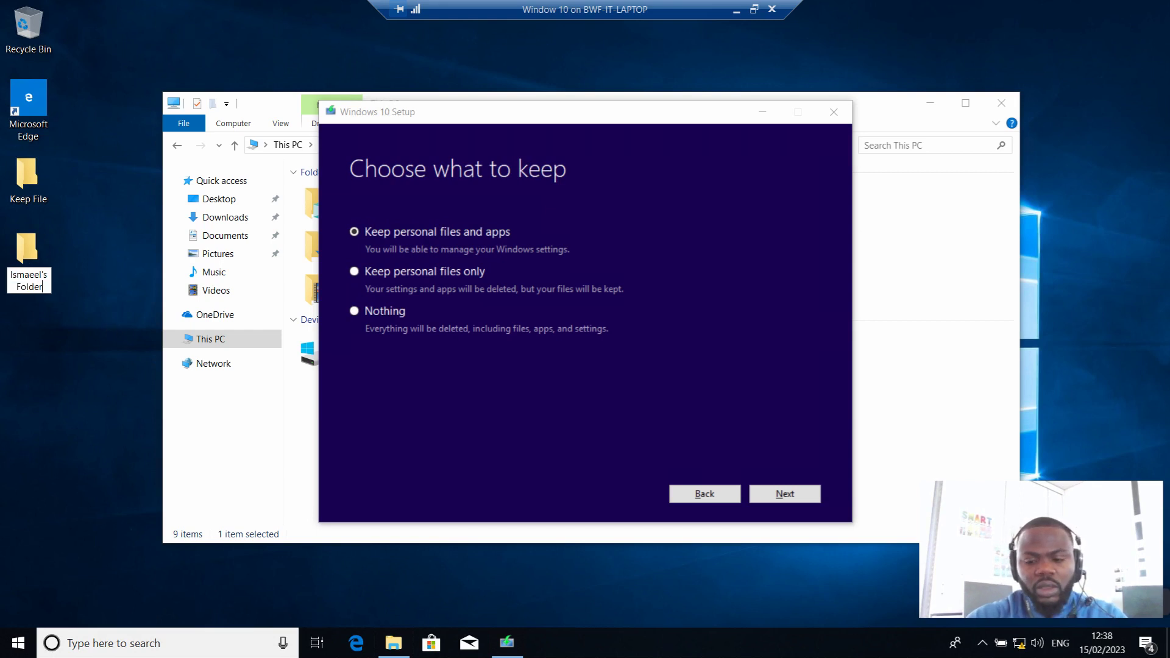
Create a third desktop folder named with another person's first name in the possessive plus "Folder", and place it directly below the second folder
{"action": "right_click", "coordinate": [35, 344]}
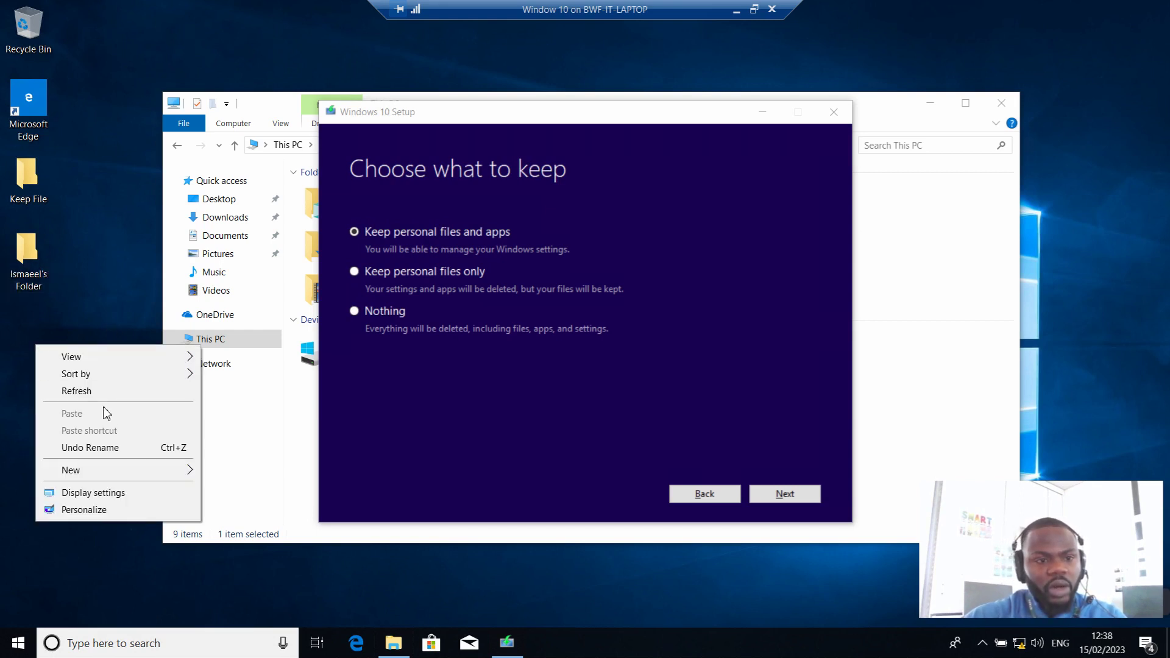
{"action": "mouse_move", "coordinate": [98, 470]}
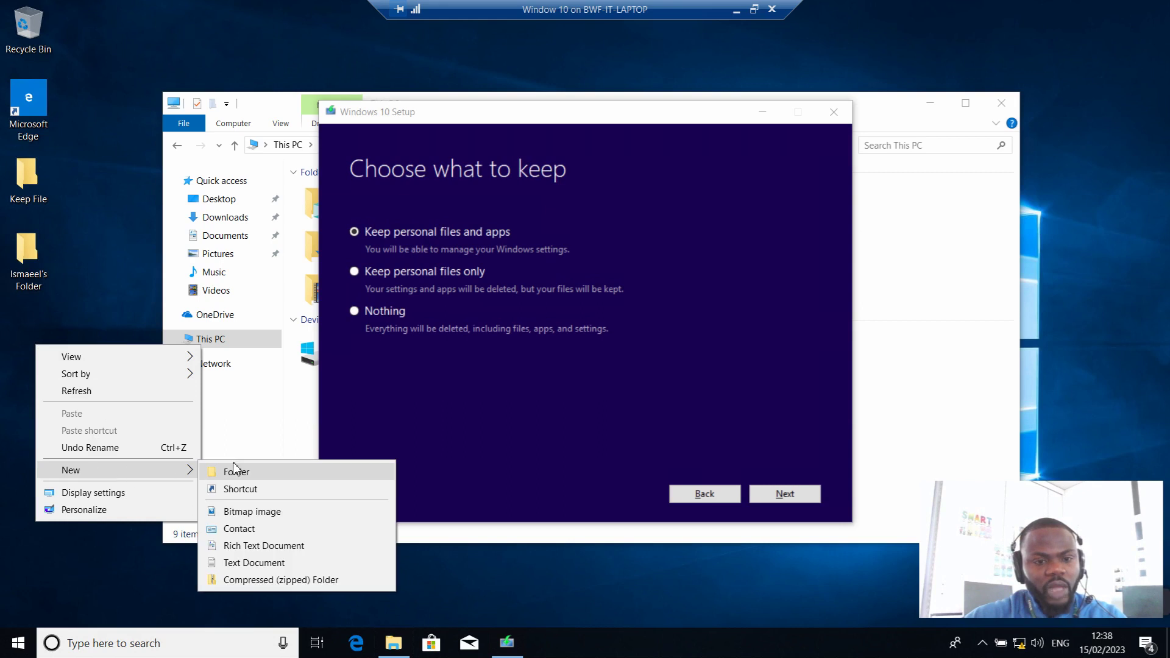
{"action": "left_click", "coordinate": [220, 471]}
{"action": "type", "text": "Ab"}
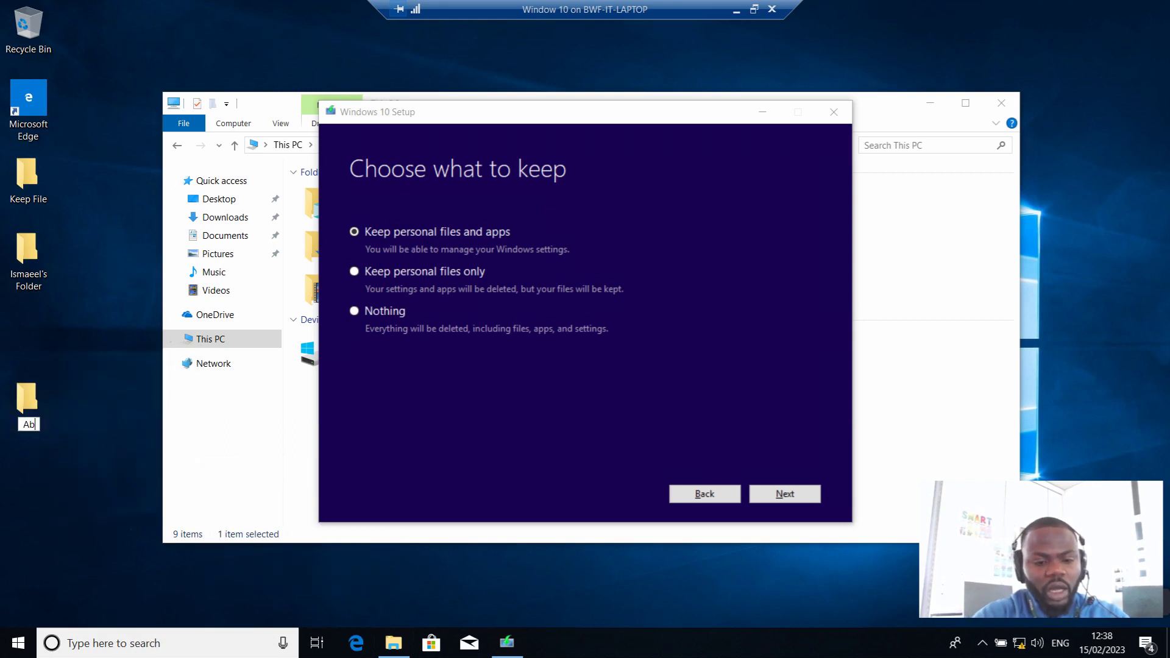
{"action": "type", "text": "dul's"}
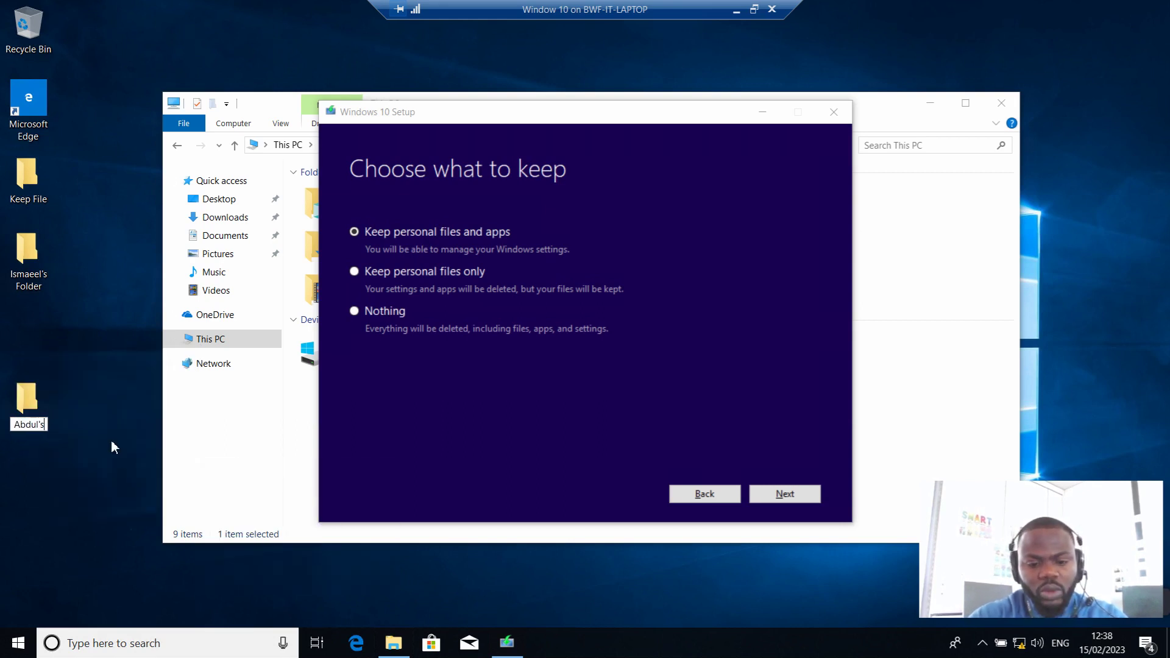
{"action": "type", "text": " Folder"}
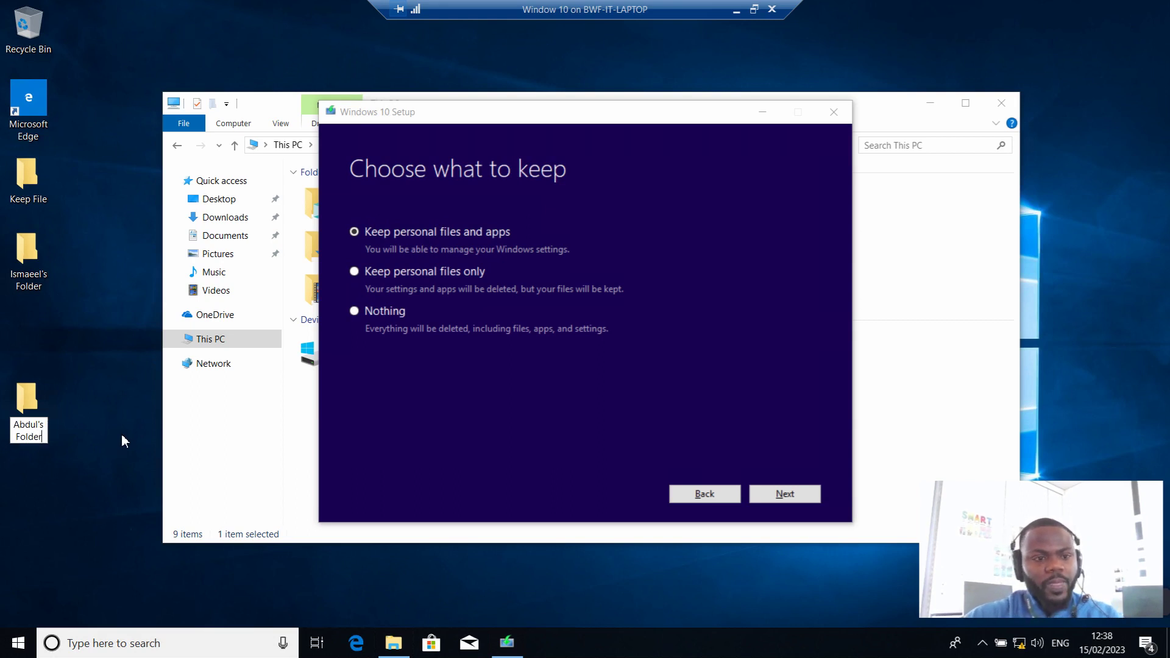
{"action": "key", "text": "Return"}
{"action": "left_click_drag", "start_coordinate": [43, 409], "coordinate": [35, 357]}
{"action": "left_click", "coordinate": [91, 331]}
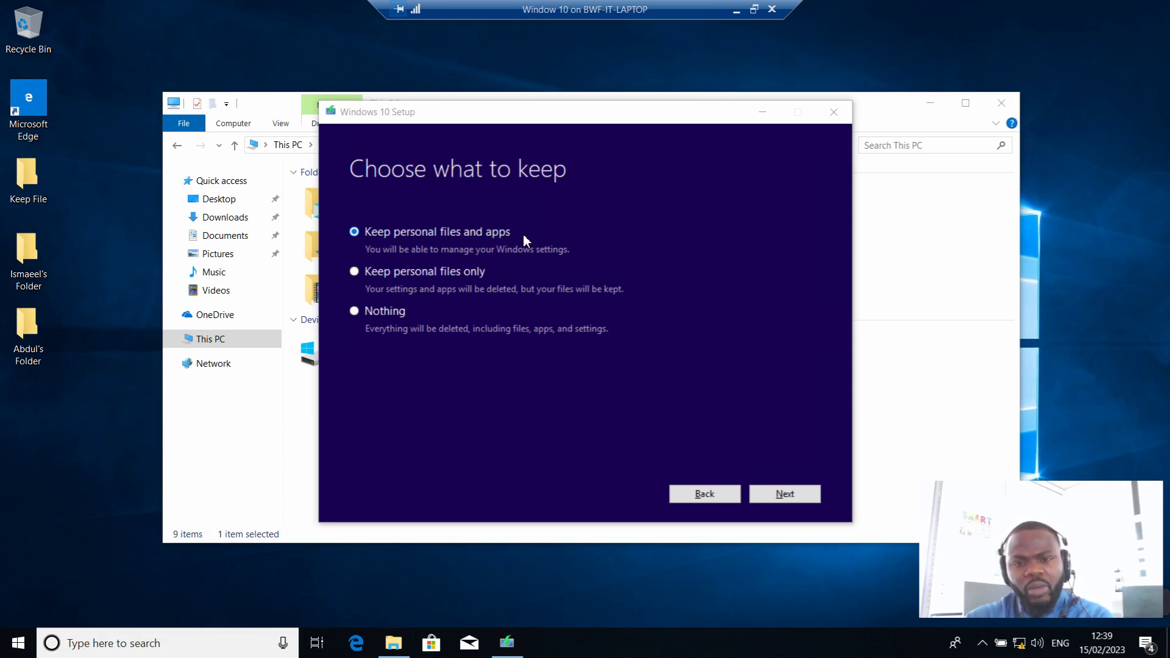
Choose Keep personal files only in Windows 10 Setup and start the Windows 10 Pro installation
{"action": "left_click", "coordinate": [354, 274]}
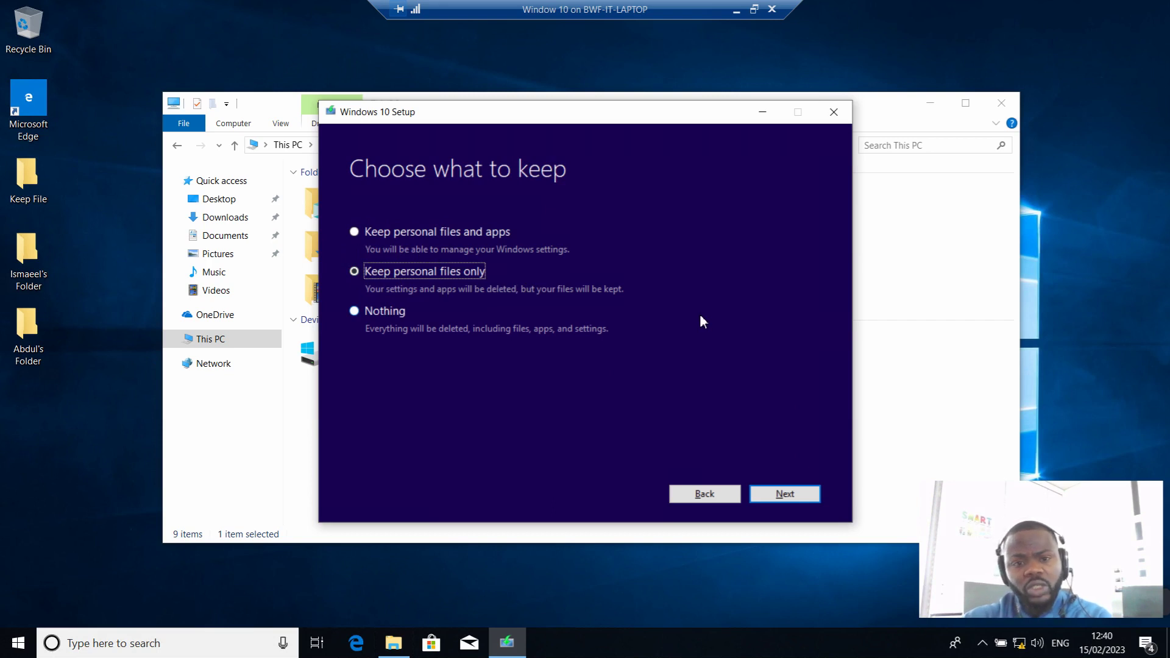
{"action": "left_click", "coordinate": [354, 312]}
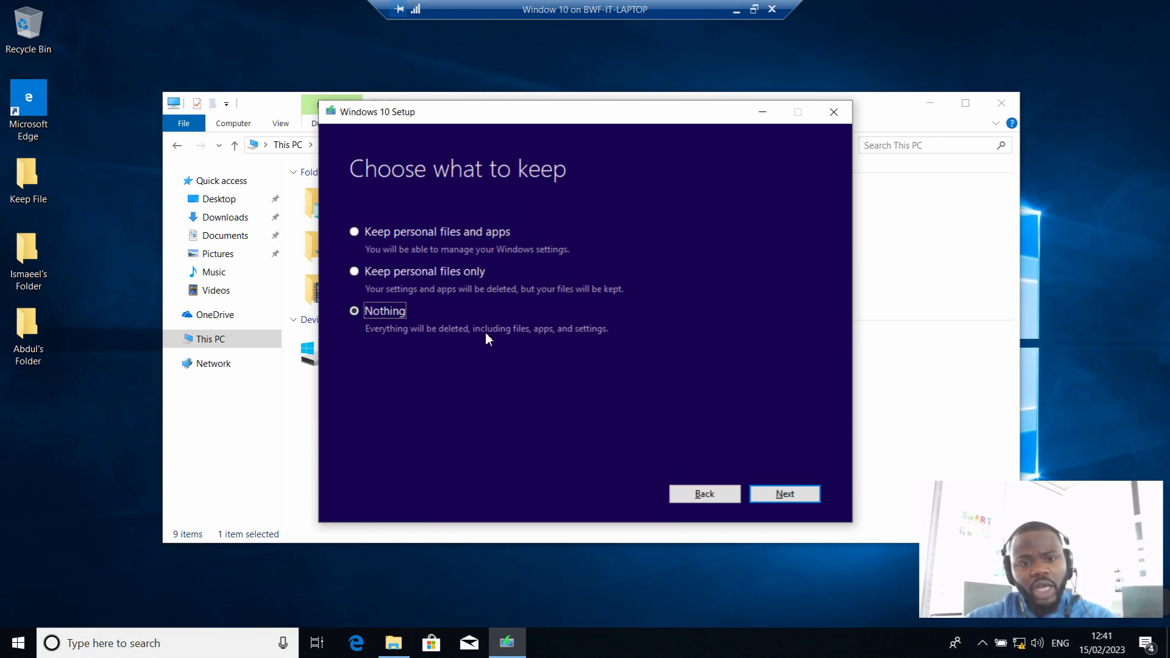
{"action": "left_click", "coordinate": [359, 277]}
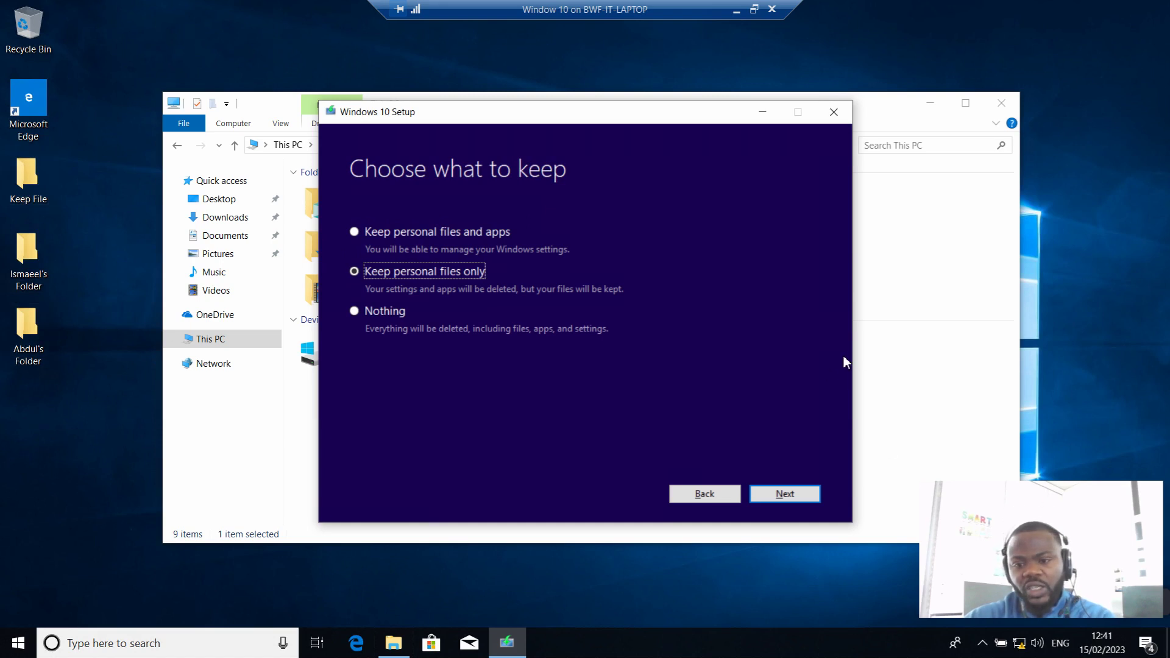
{"action": "left_click", "coordinate": [787, 496]}
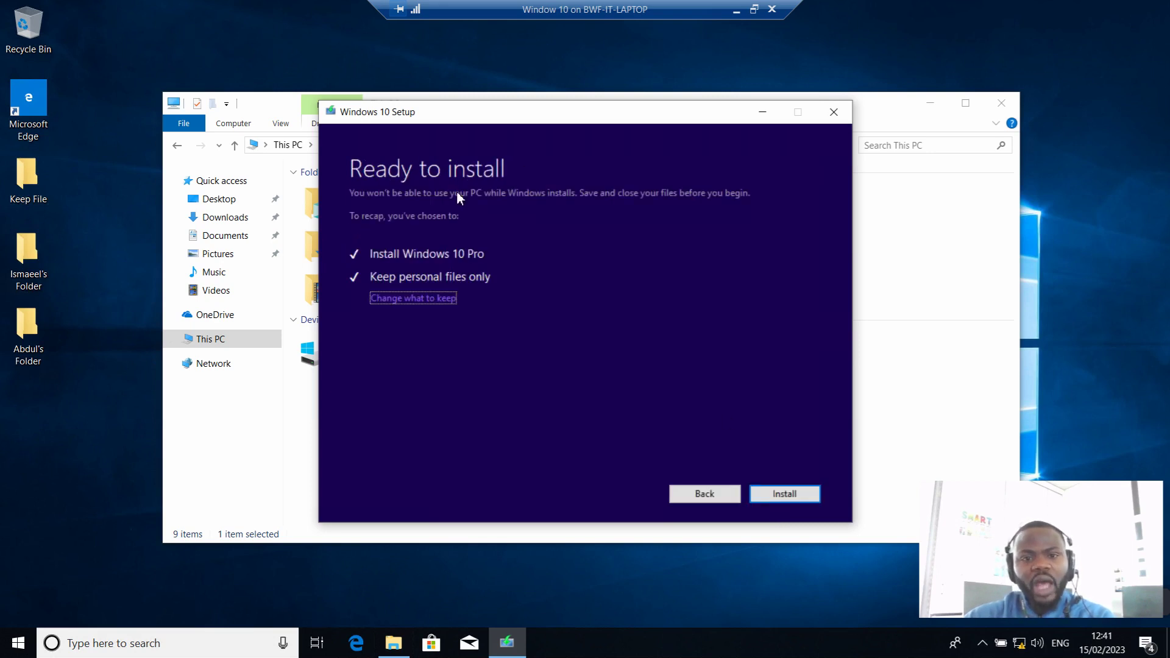
{"action": "left_click", "coordinate": [792, 497]}
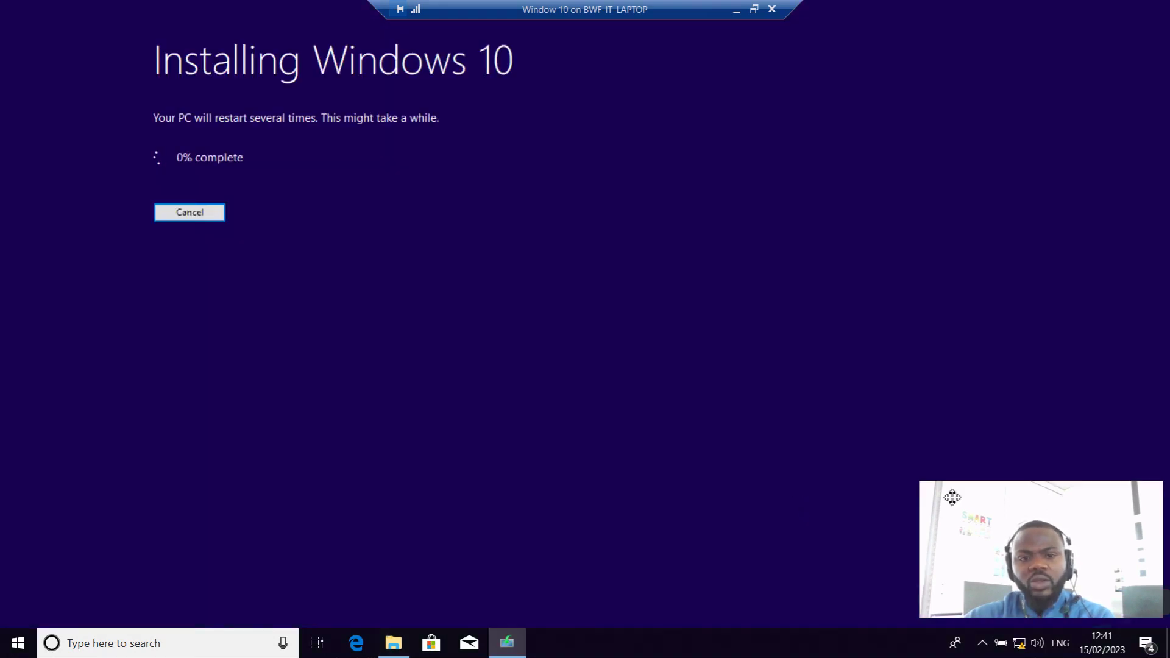
{"action": "left_click_drag", "start_coordinate": [1090, 551], "coordinate": [1091, 463]}
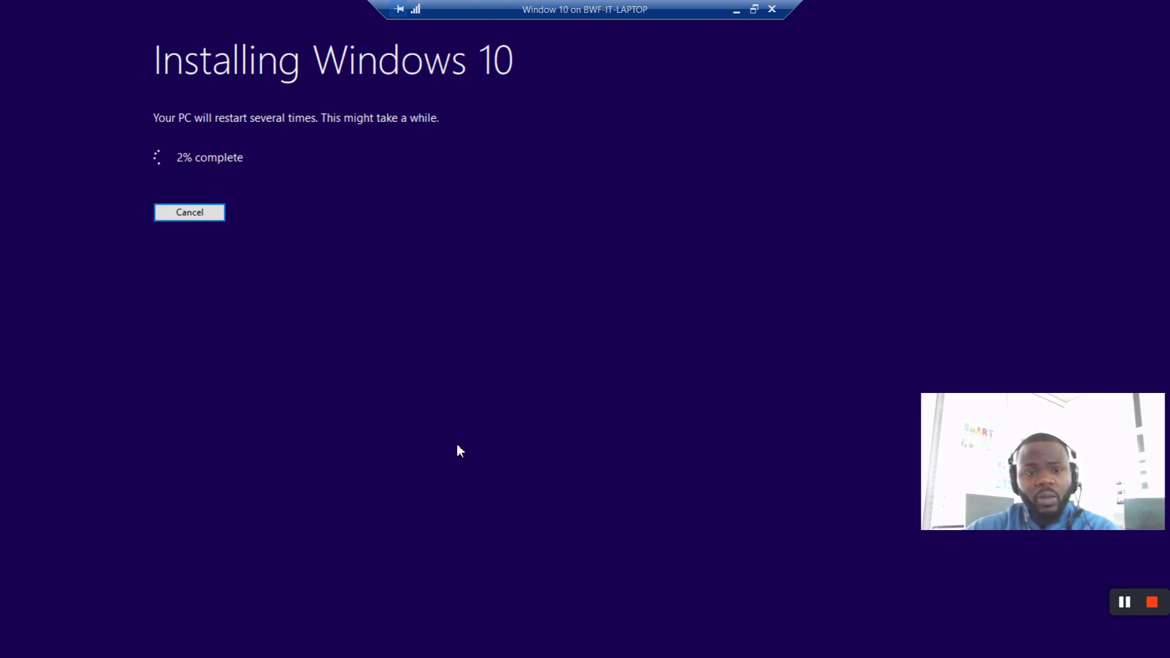
{"action": "left_click", "coordinate": [1125, 603]}
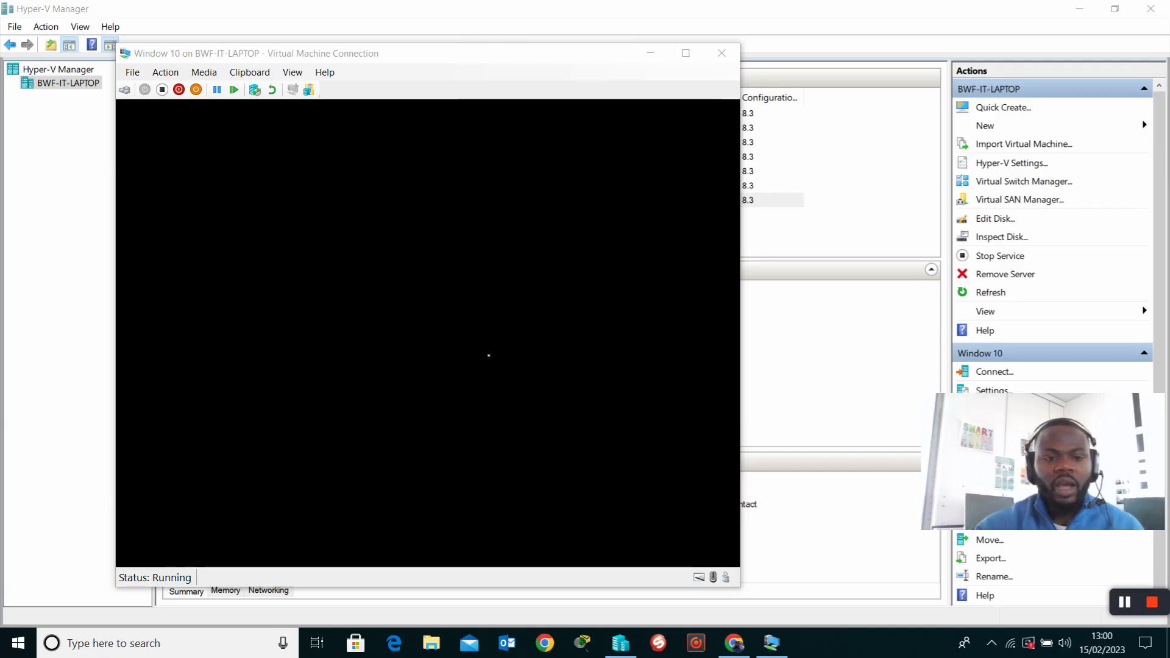
{"action": "key", "text": "Num_Lock"}
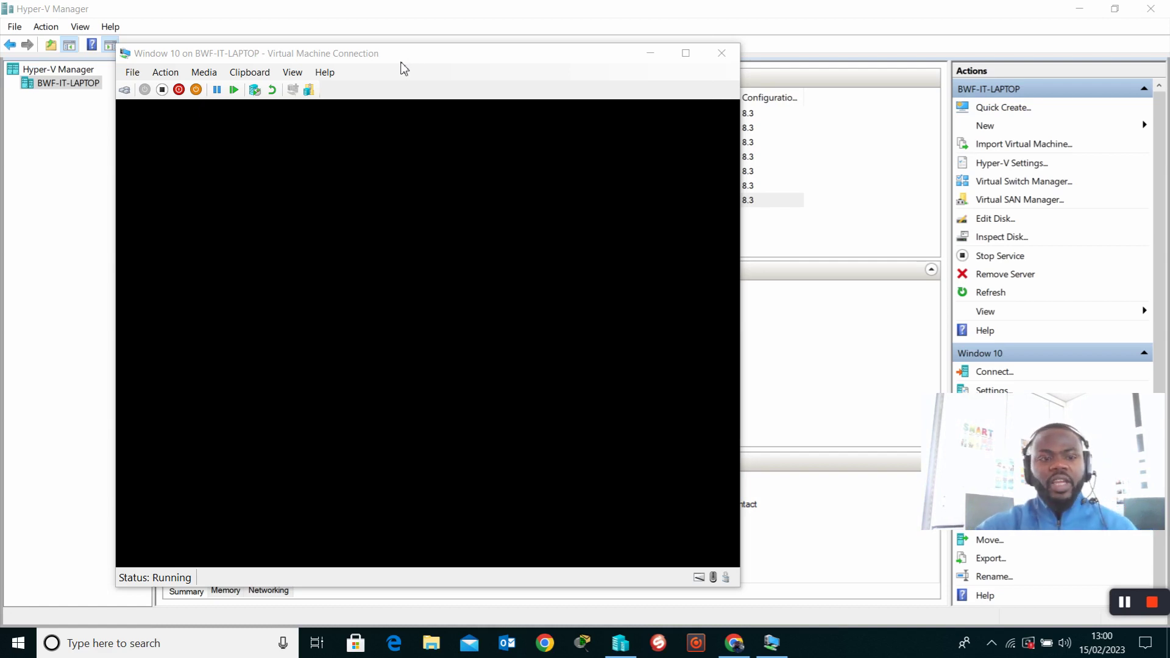
{"action": "left_click_drag", "start_coordinate": [366, 59], "coordinate": [423, 65]}
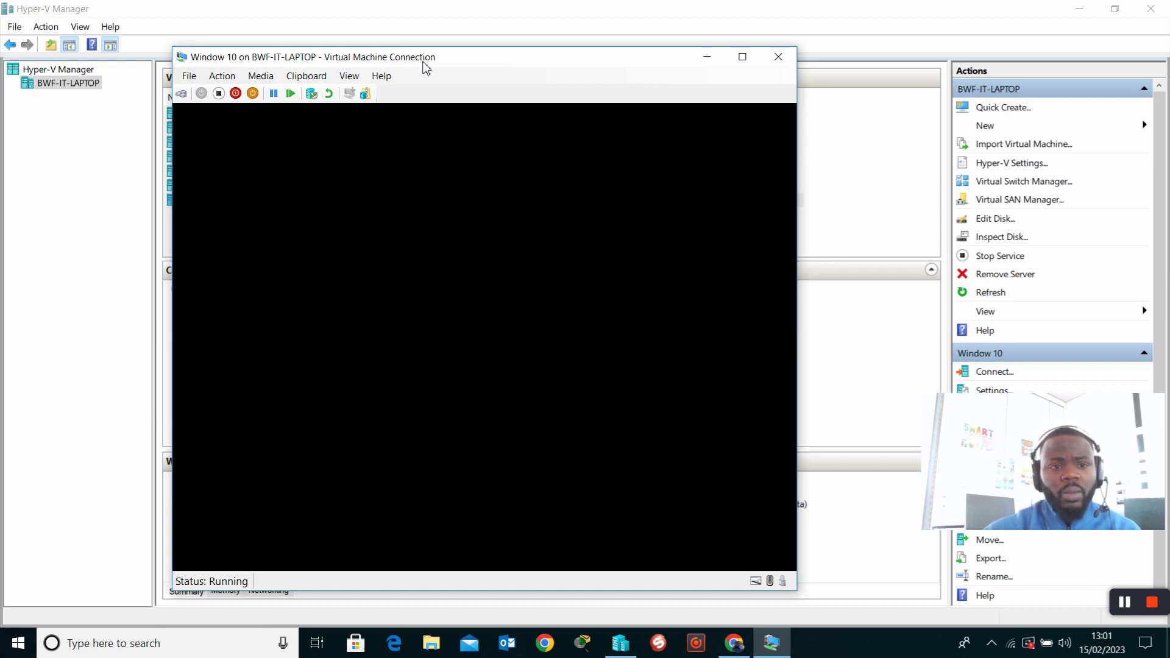
{"action": "left_click_drag", "start_coordinate": [426, 67], "coordinate": [444, 59]}
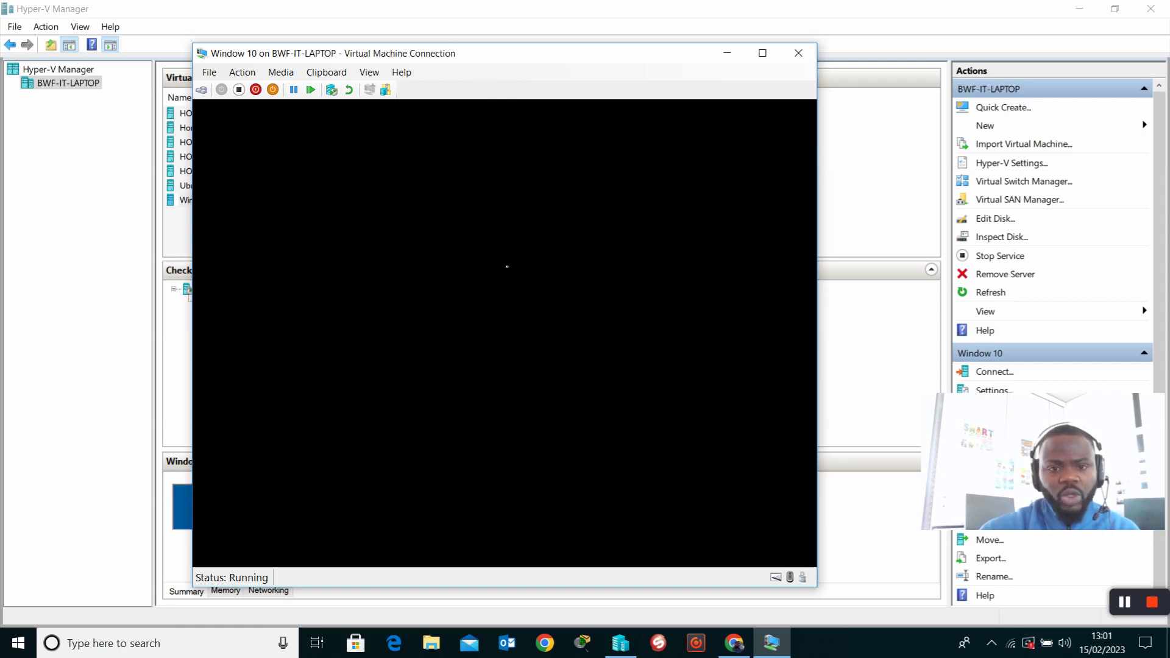
{"action": "left_click_drag", "start_coordinate": [465, 52], "coordinate": [513, 55]}
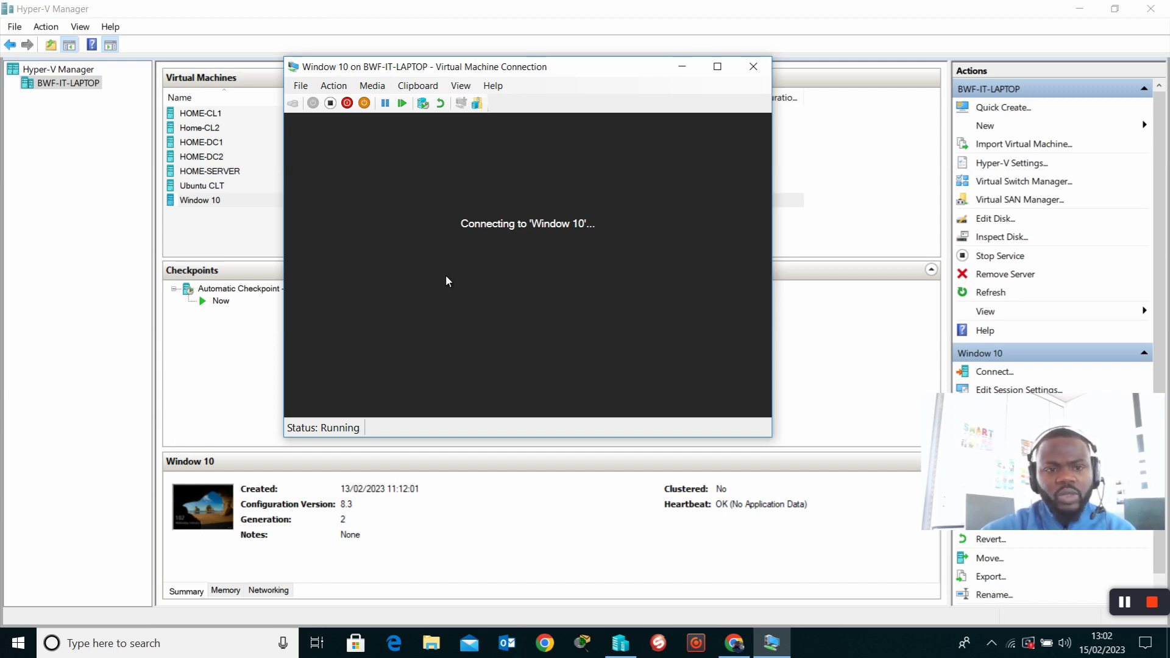
Expand the virtual machine connection to full screen and sign in to the Admin account with the account password
{"action": "left_click", "coordinate": [719, 67]}
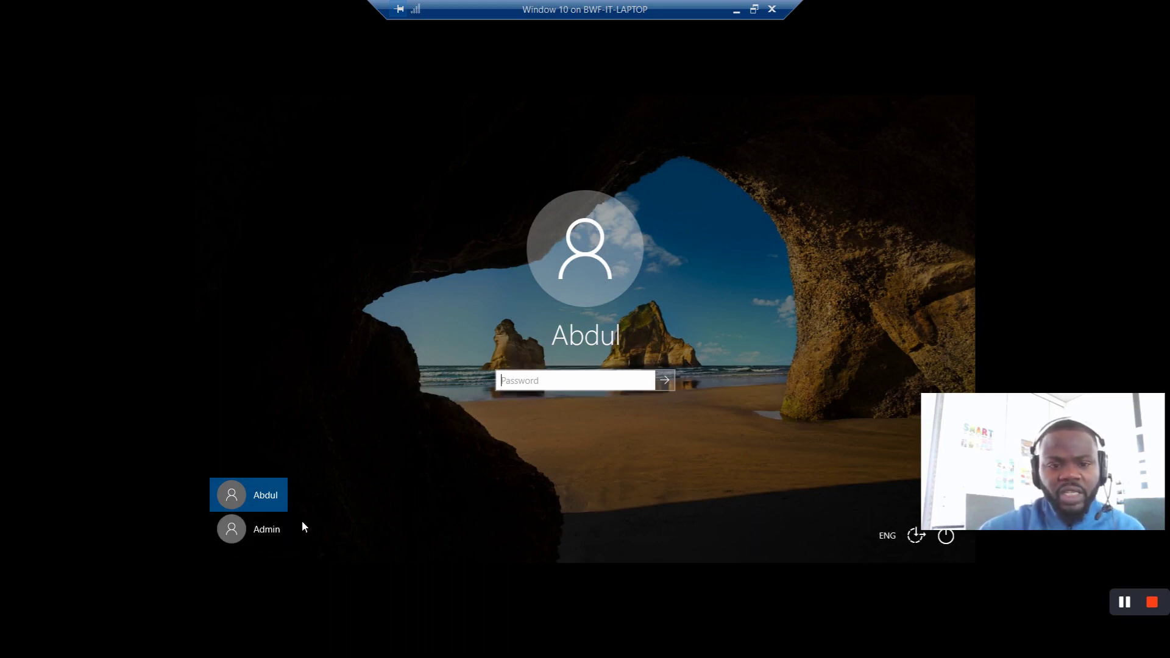
{"action": "left_click", "coordinate": [274, 529]}
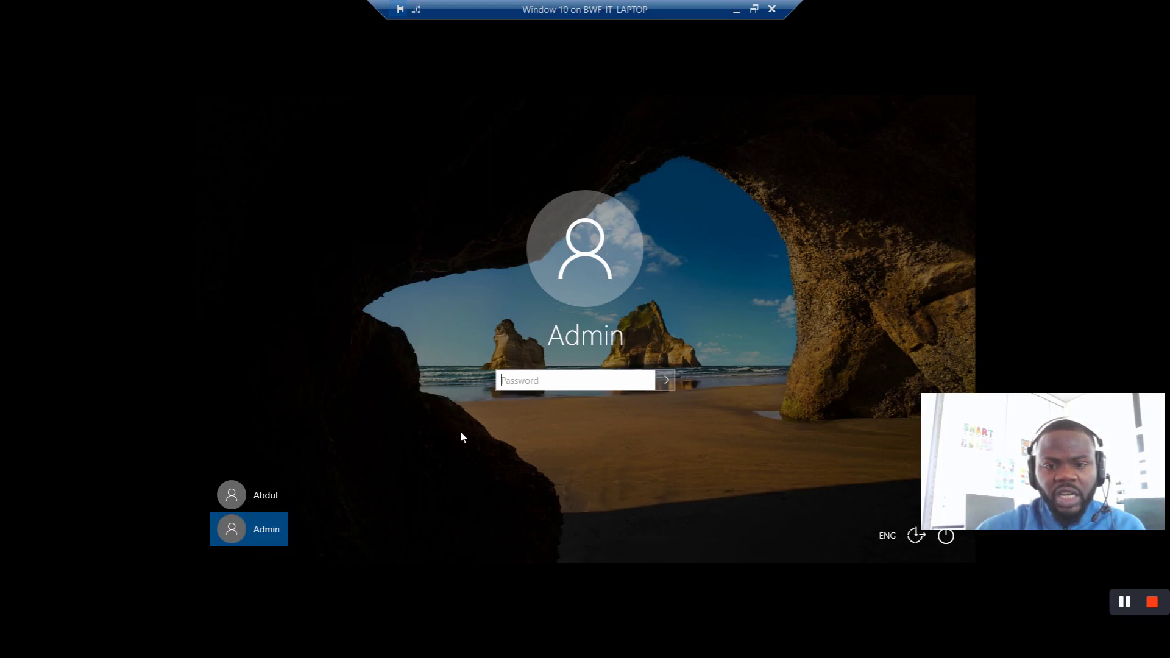
{"action": "left_click_drag", "start_coordinate": [1040, 420], "coordinate": [1039, 522]}
{"action": "left_click", "coordinate": [618, 389]}
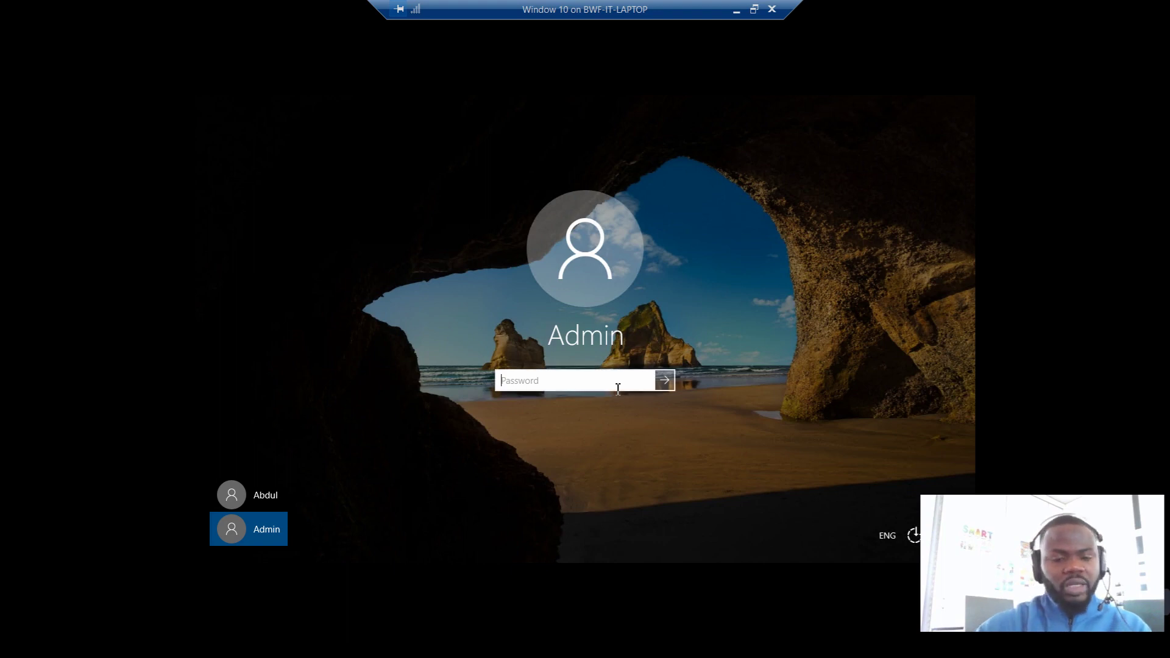
{"action": "type", "text": "******"}
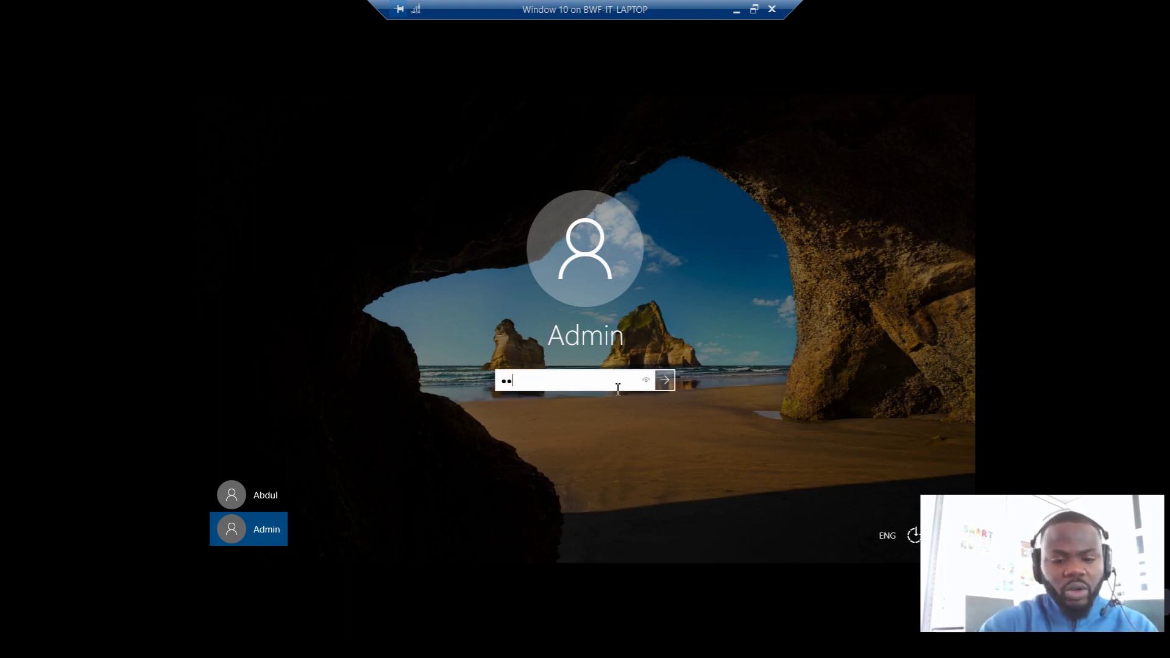
{"action": "type", "text": "*"}
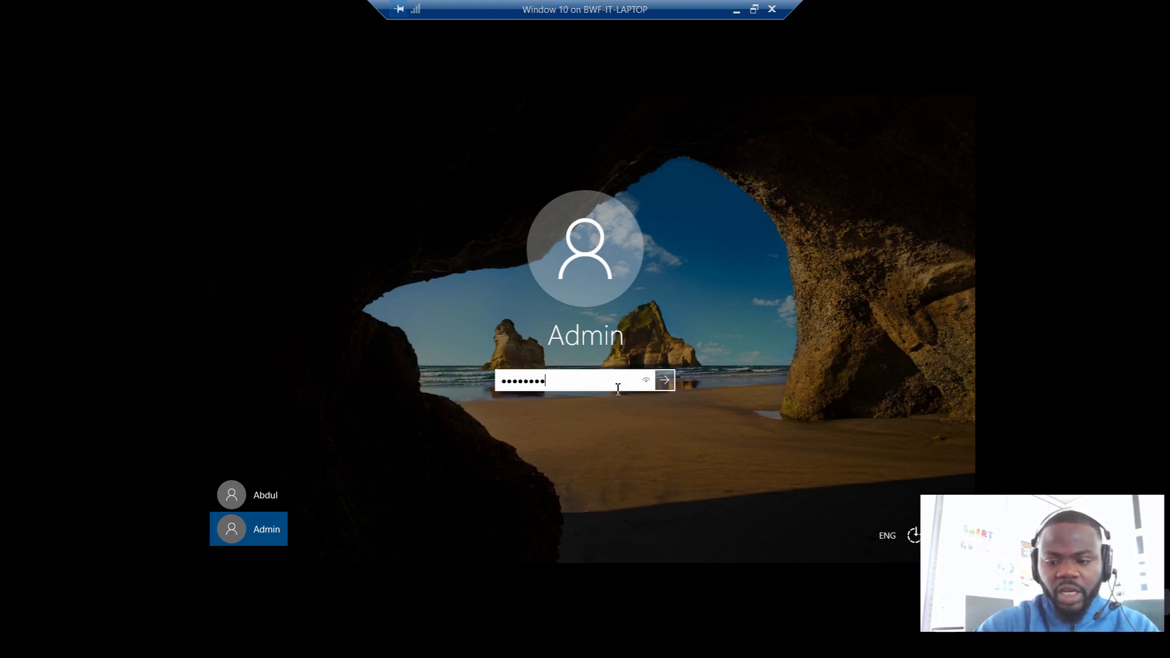
{"action": "key", "text": "Return"}
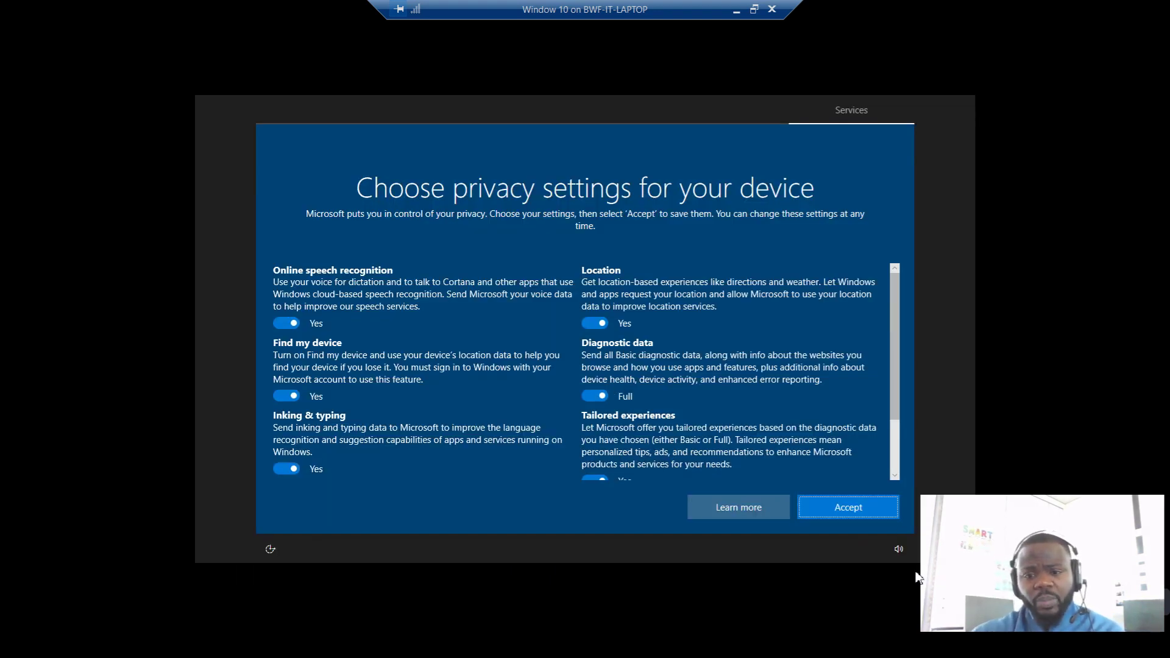
Accept the device's default privacy settings and return the virtual machine from full screen to a window
{"action": "left_click", "coordinate": [857, 507]}
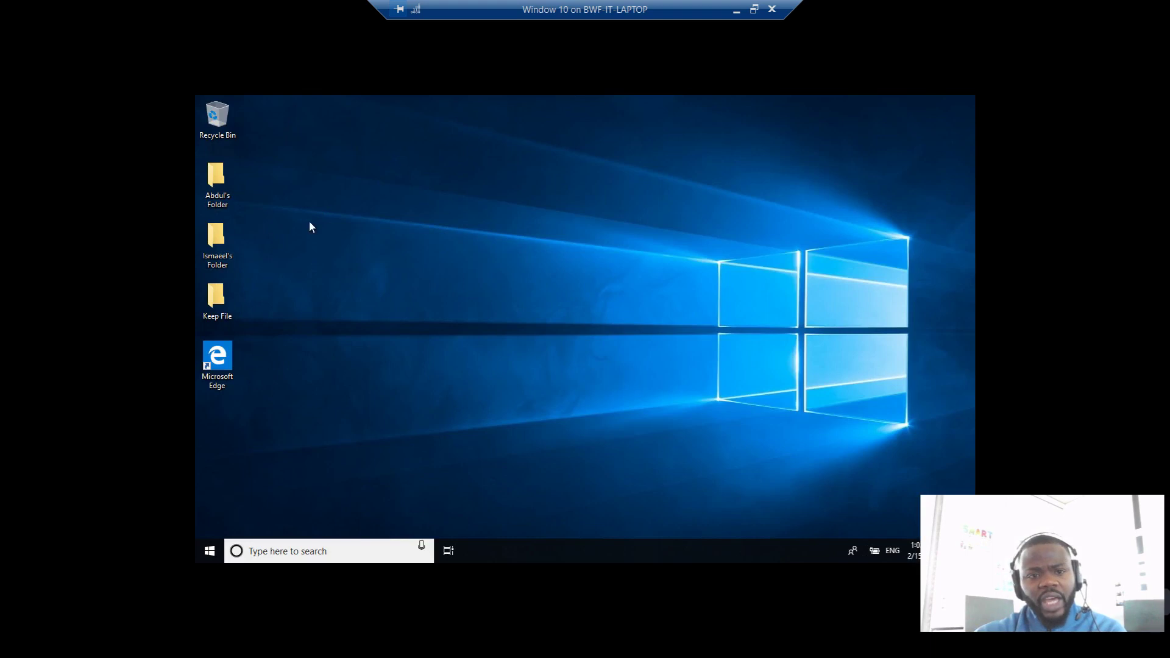
{"action": "left_click", "coordinate": [754, 9]}
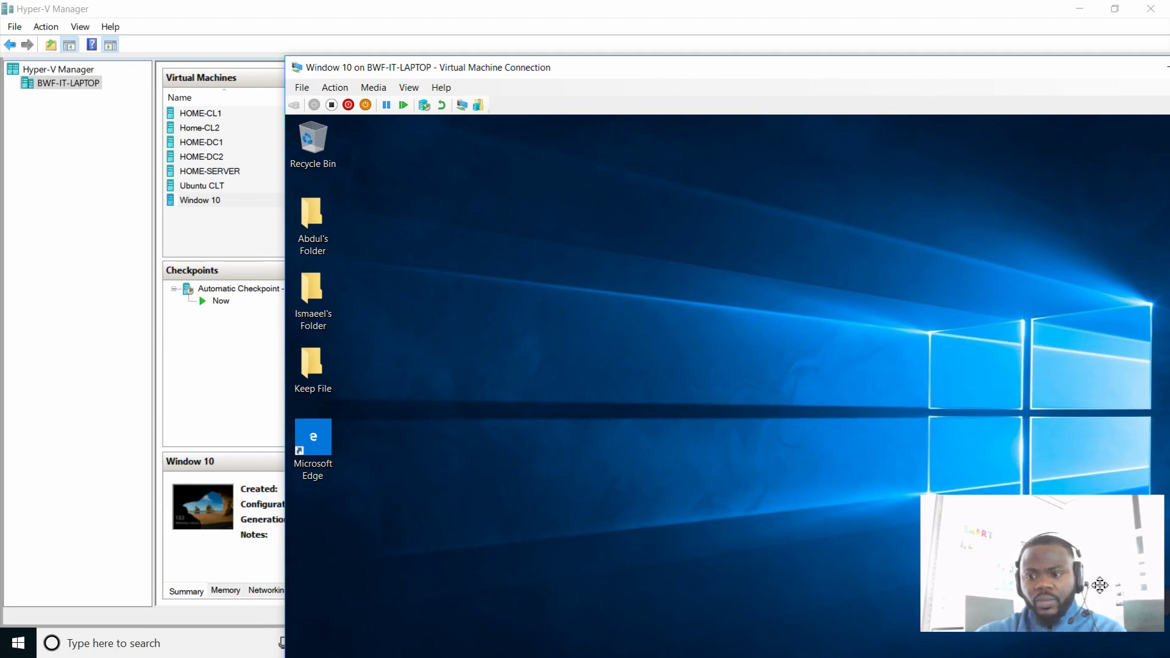
{"action": "left_click_drag", "start_coordinate": [1099, 585], "coordinate": [1087, 512]}
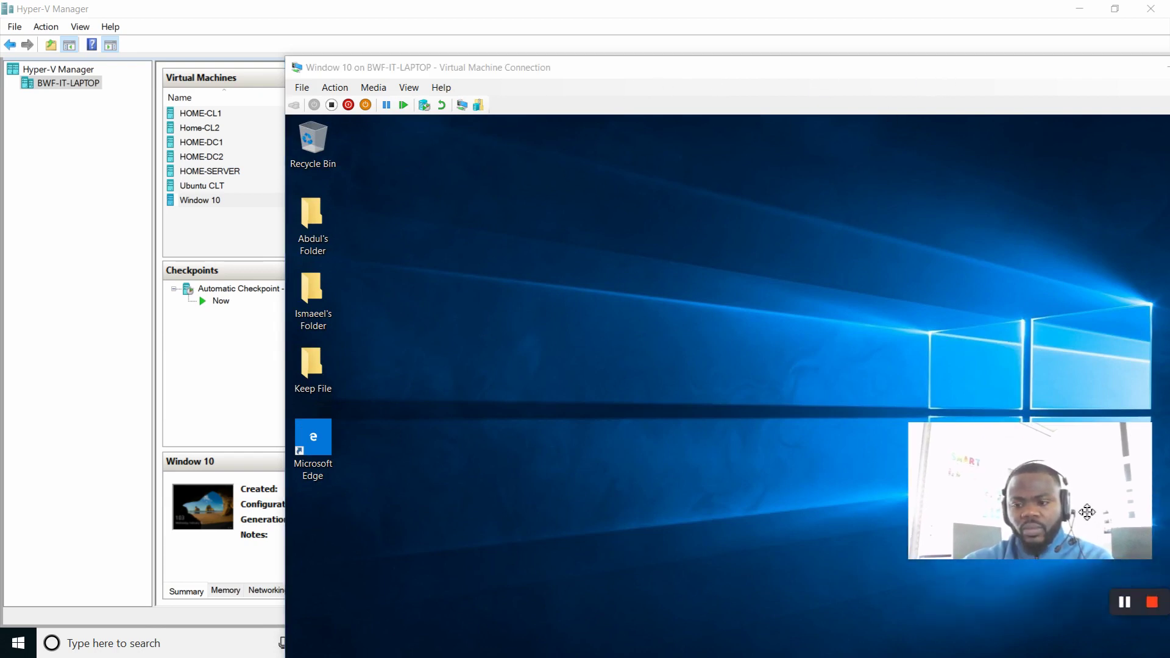
Sign out of the Admin account in the Windows 10 virtual machine
{"action": "left_click", "coordinate": [1125, 603]}
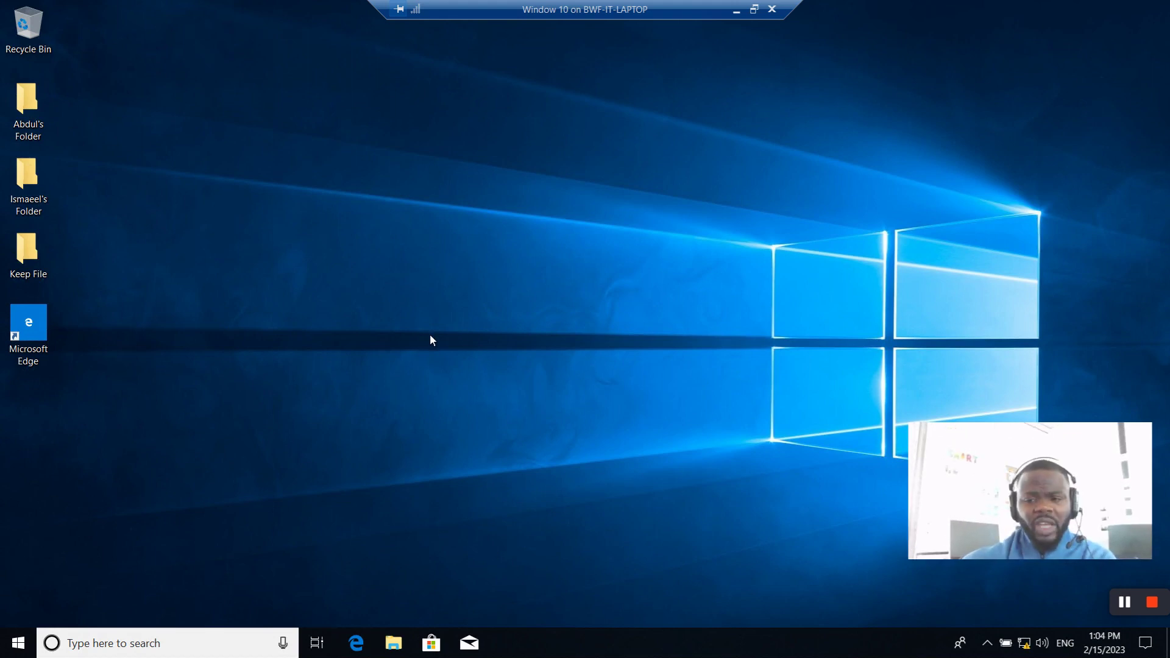
{"action": "right_click", "coordinate": [16, 647]}
{"action": "mouse_move", "coordinate": [78, 602]}
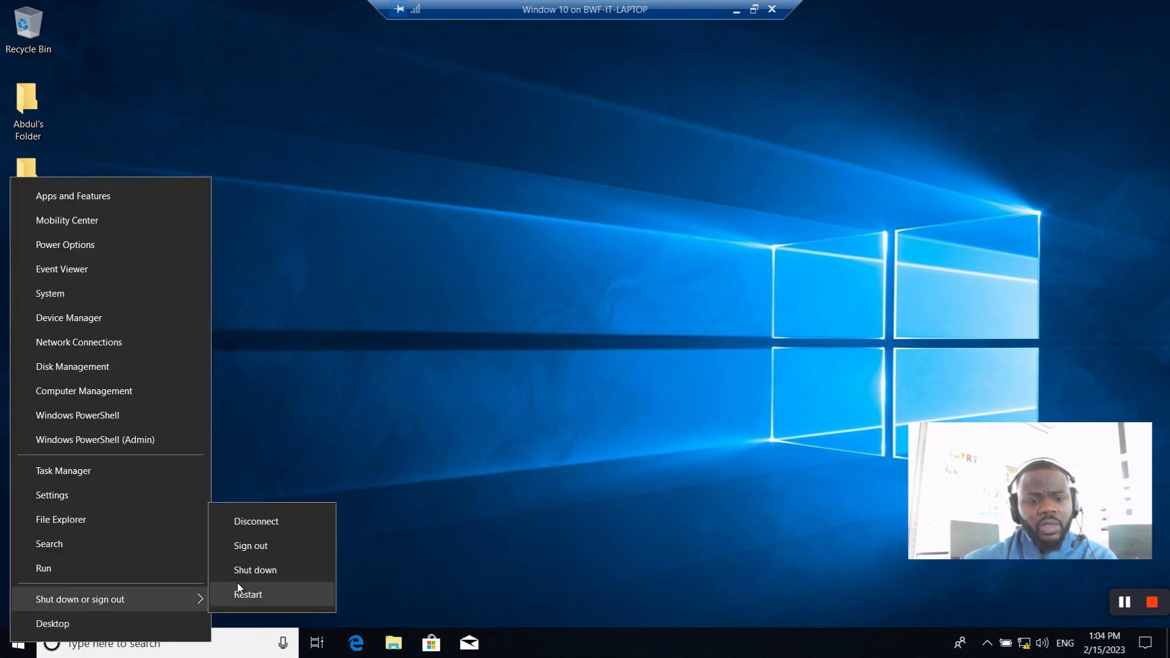
{"action": "left_click", "coordinate": [280, 546]}
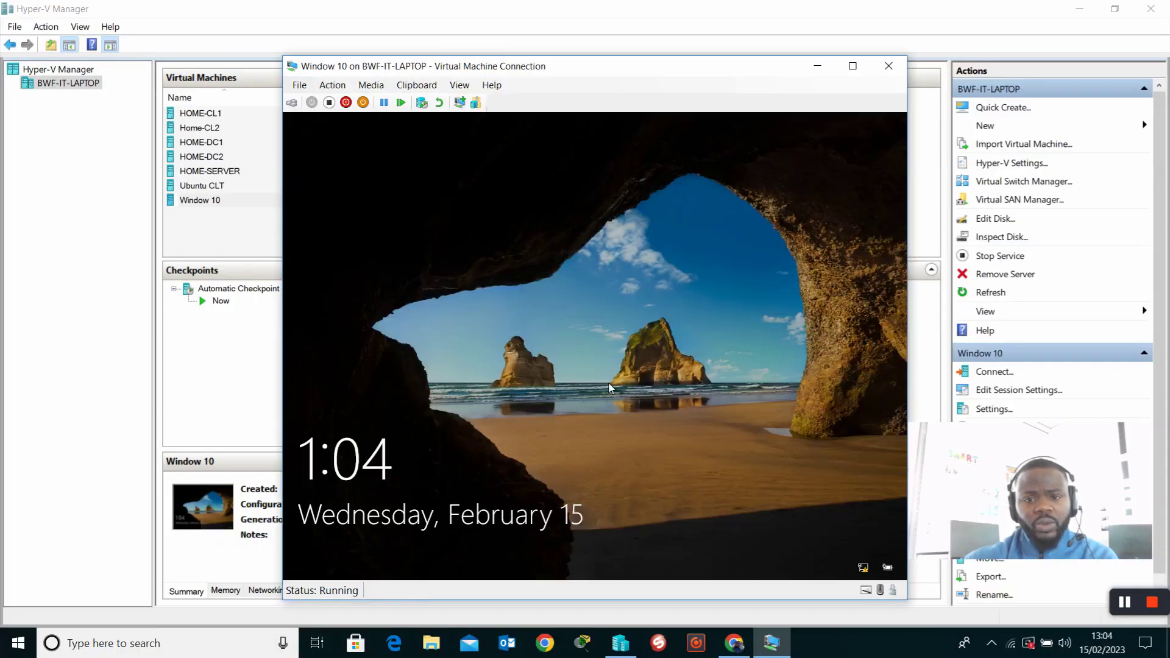
Sign in to the other listed Windows 10 user account, the one above Admin, with its account password
{"action": "left_click", "coordinate": [609, 387]}
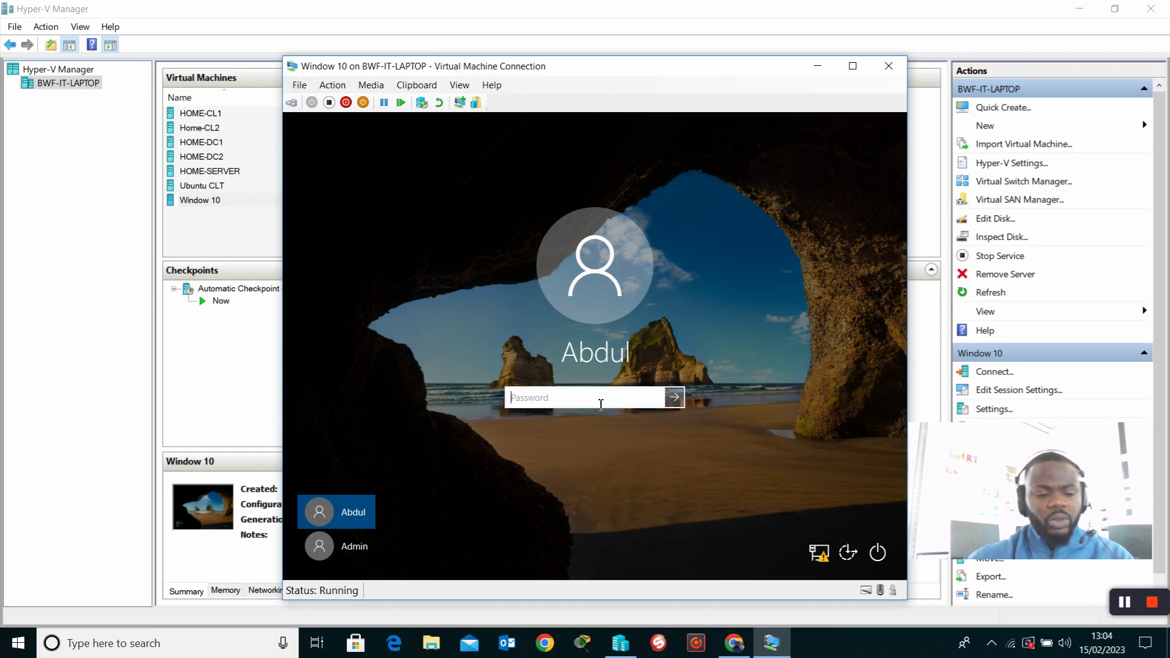
{"action": "type", "text": "••"}
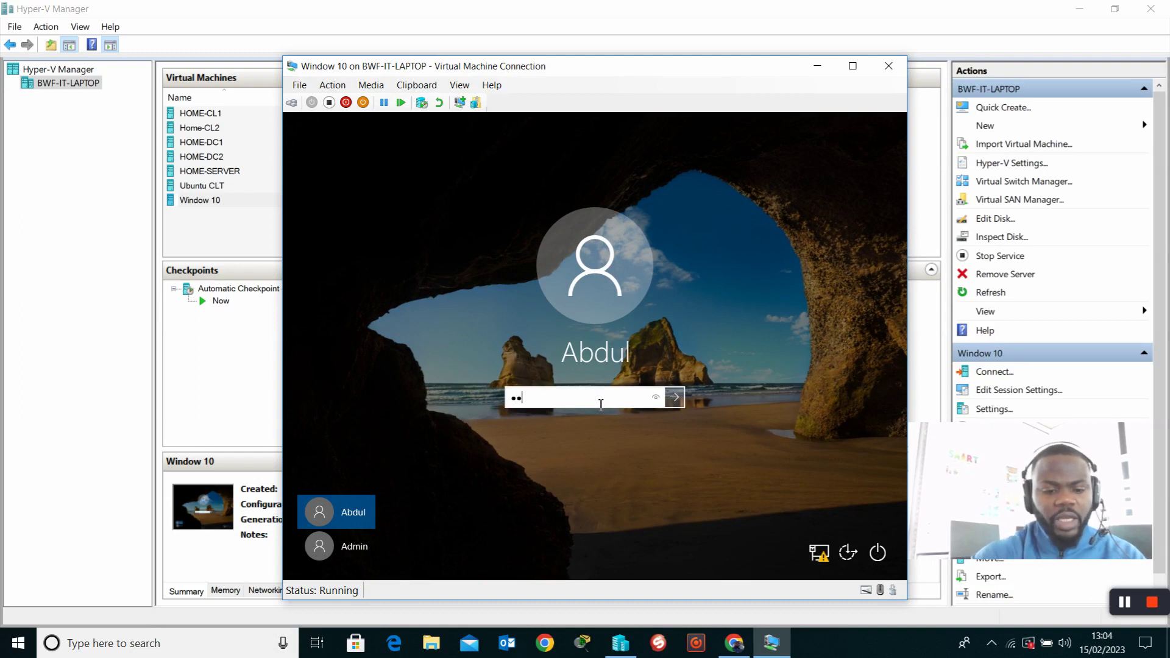
{"action": "type", "text": "••••••"}
{"action": "key", "text": "Return"}
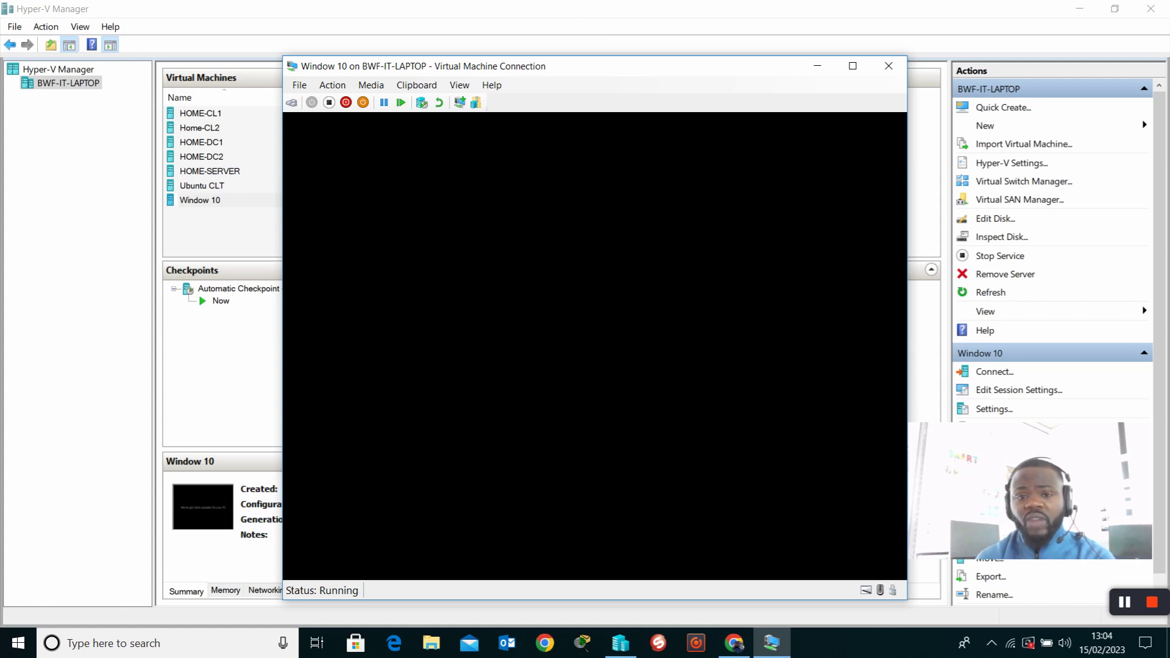
Expand the Windows 10 virtual machine connection to full screen and accept the default privacy settings for this account
{"action": "left_click", "coordinate": [852, 65]}
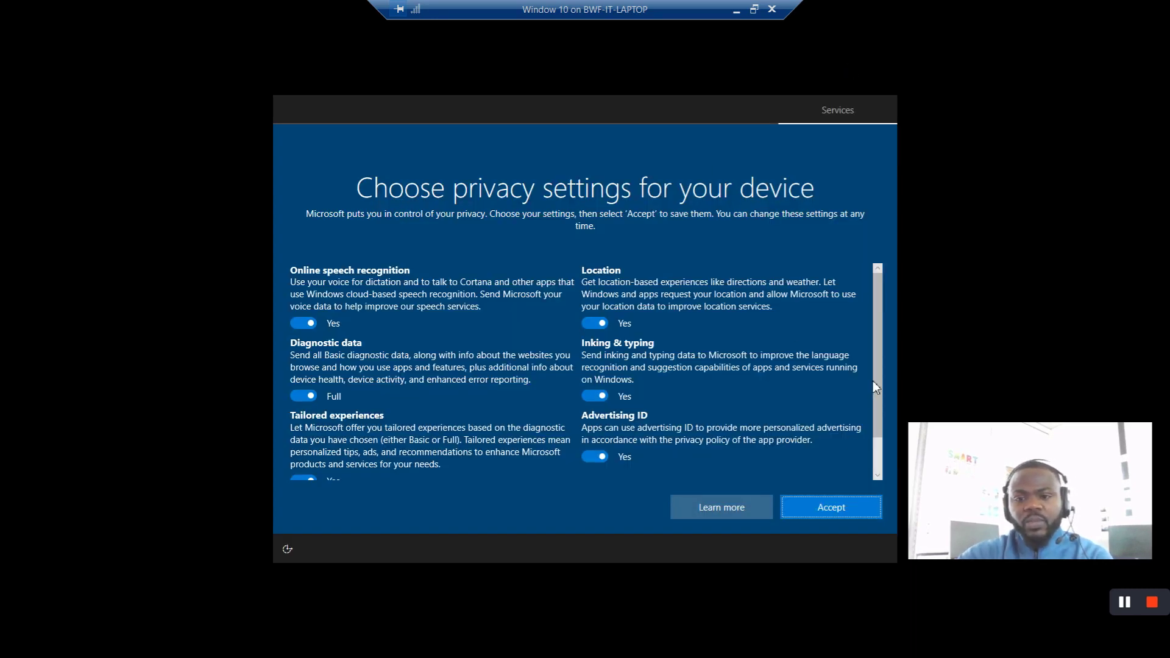
{"action": "left_click", "coordinate": [831, 507]}
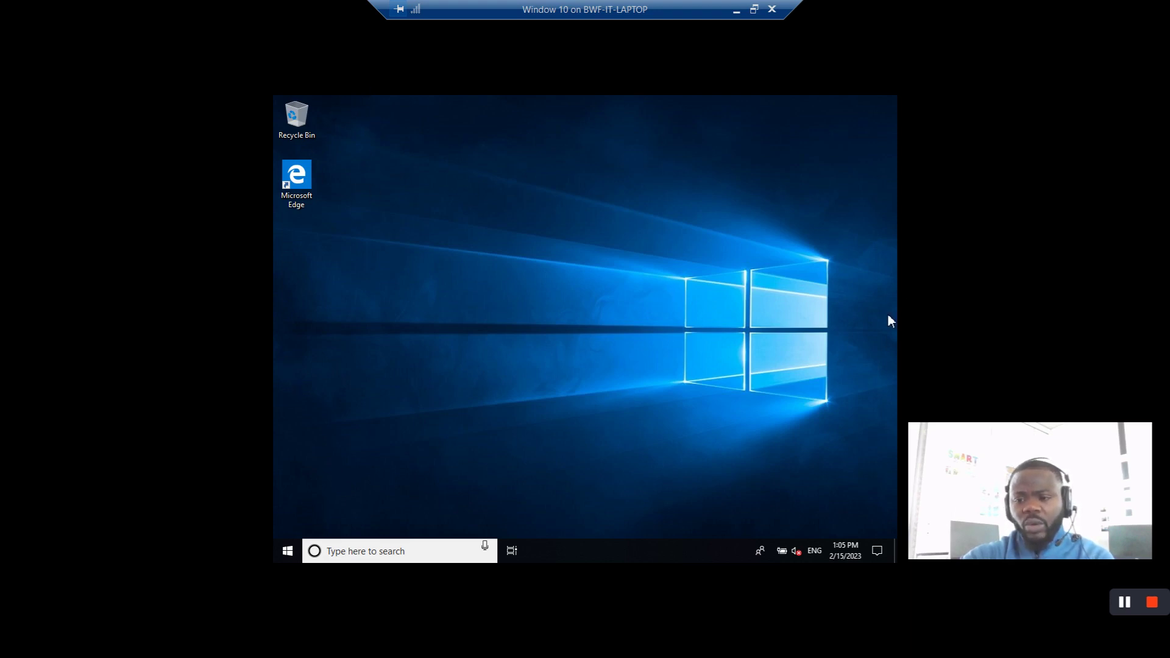
Return the Windows 10 virtual machine from full screen to a window and shut down its operating system
{"action": "left_click", "coordinate": [754, 9]}
{"action": "left_click", "coordinate": [851, 69]}
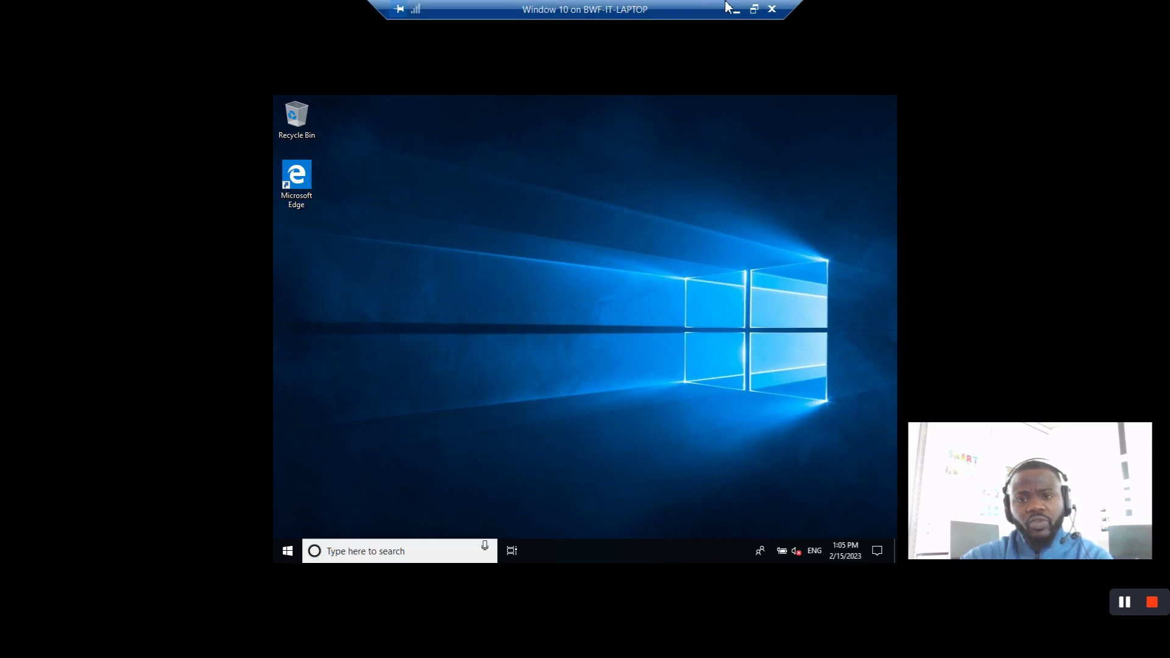
{"action": "left_click", "coordinate": [754, 9]}
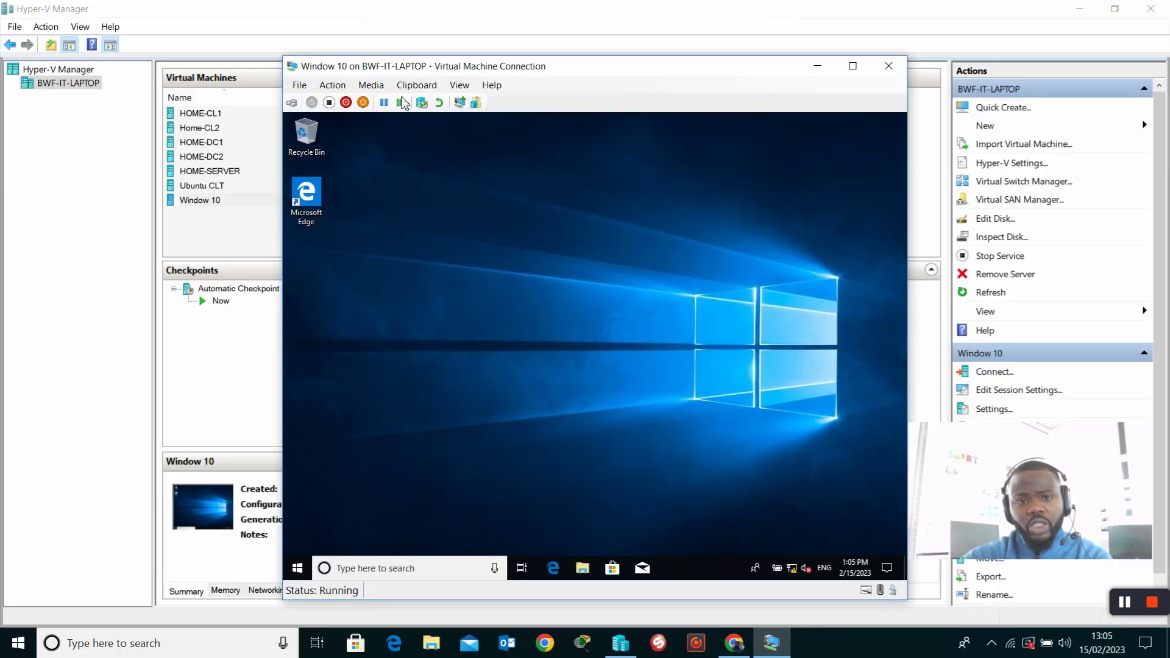
{"action": "left_click", "coordinate": [346, 103]}
{"action": "left_click", "coordinate": [623, 355]}
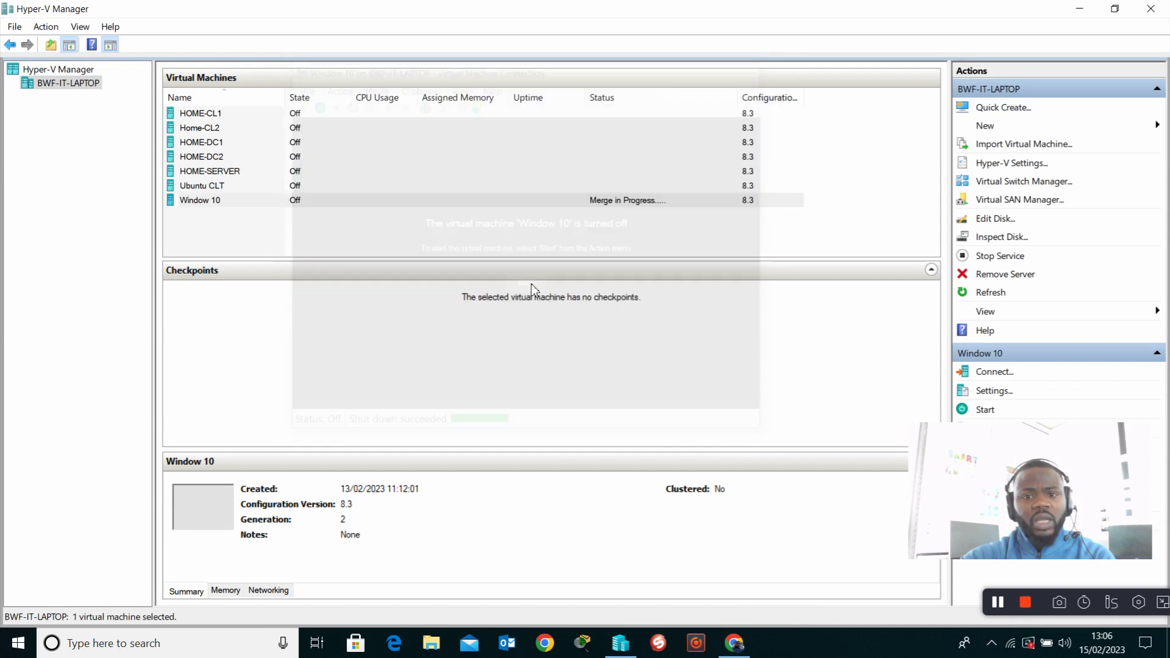
Connect to the Ubuntu CLT virtual machine, start it and expand its connection to full screen
{"action": "left_click", "coordinate": [206, 190]}
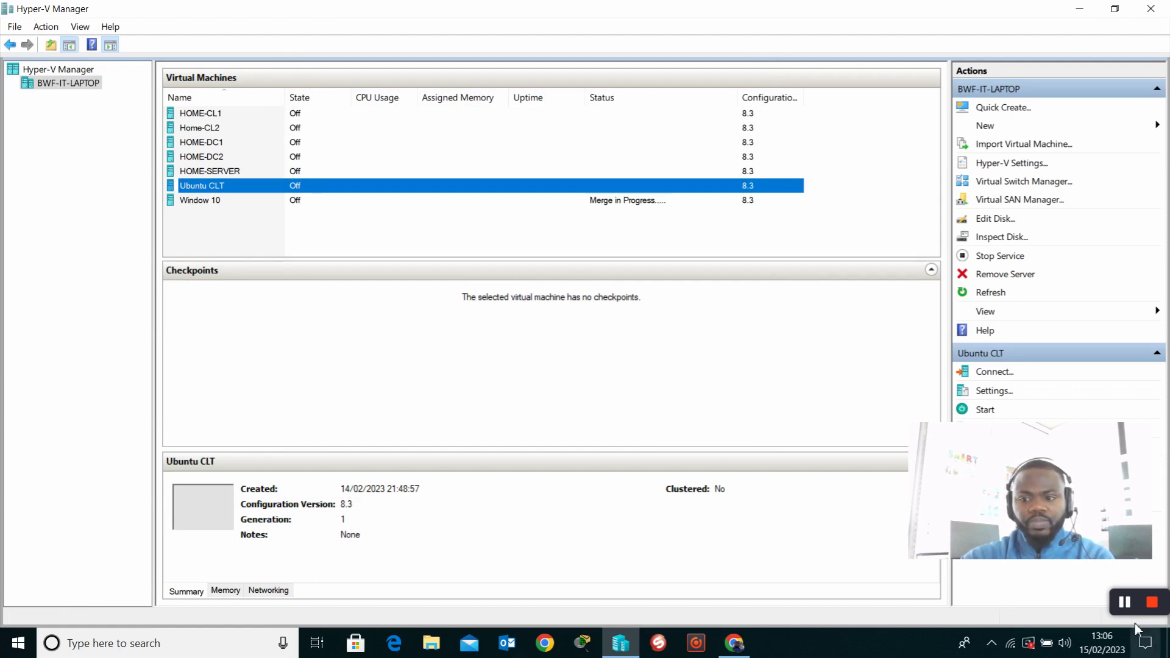
{"action": "left_click", "coordinate": [1128, 602]}
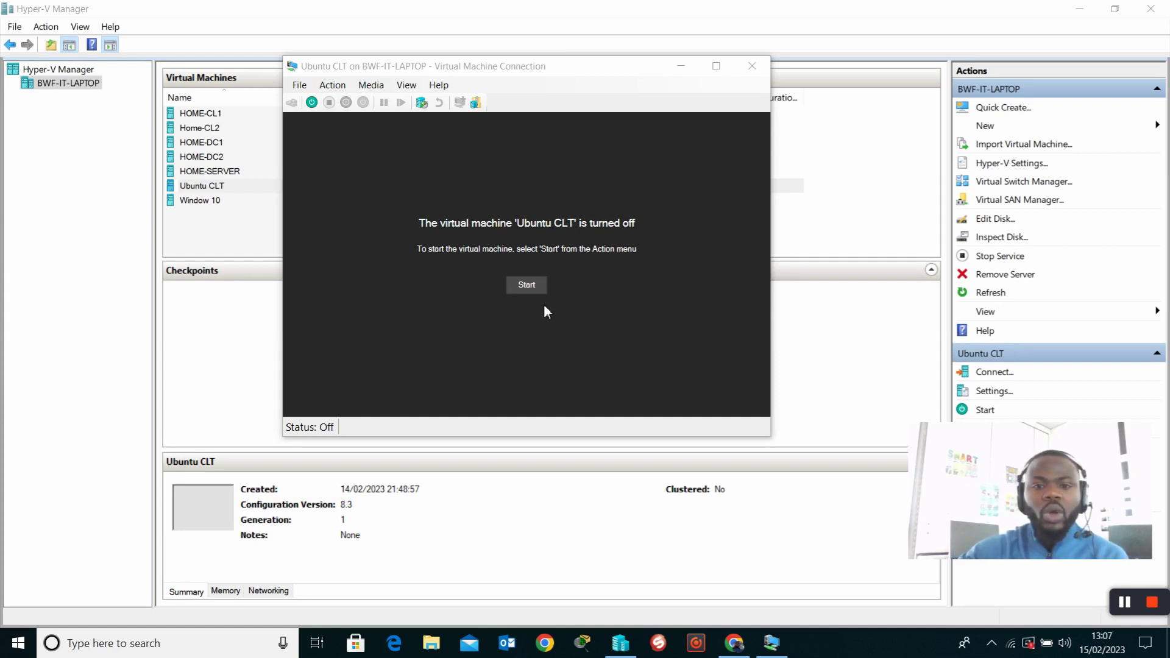
{"action": "left_click", "coordinate": [533, 289]}
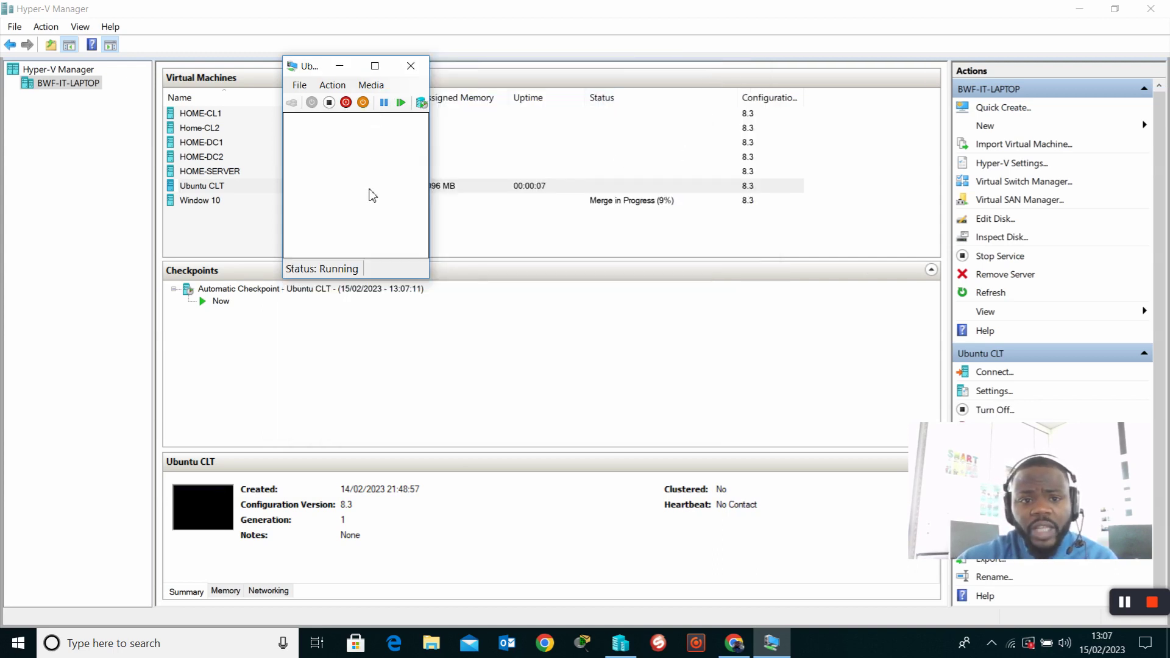
{"action": "left_click", "coordinate": [375, 66]}
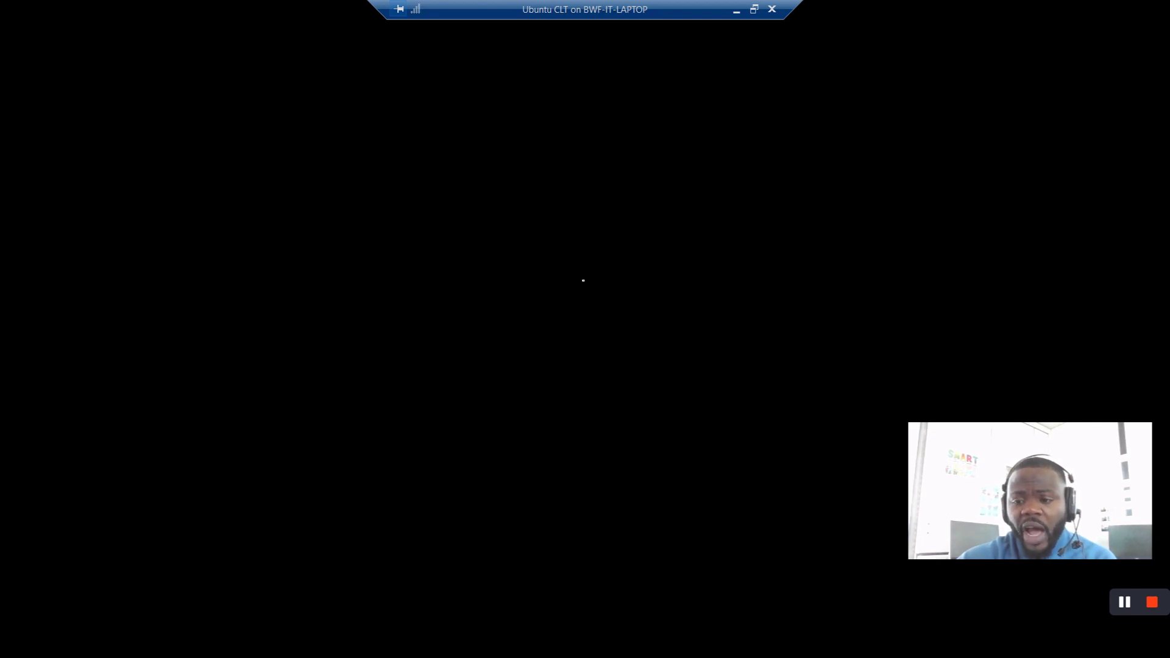
{"action": "left_click_drag", "start_coordinate": [1105, 483], "coordinate": [1097, 538]}
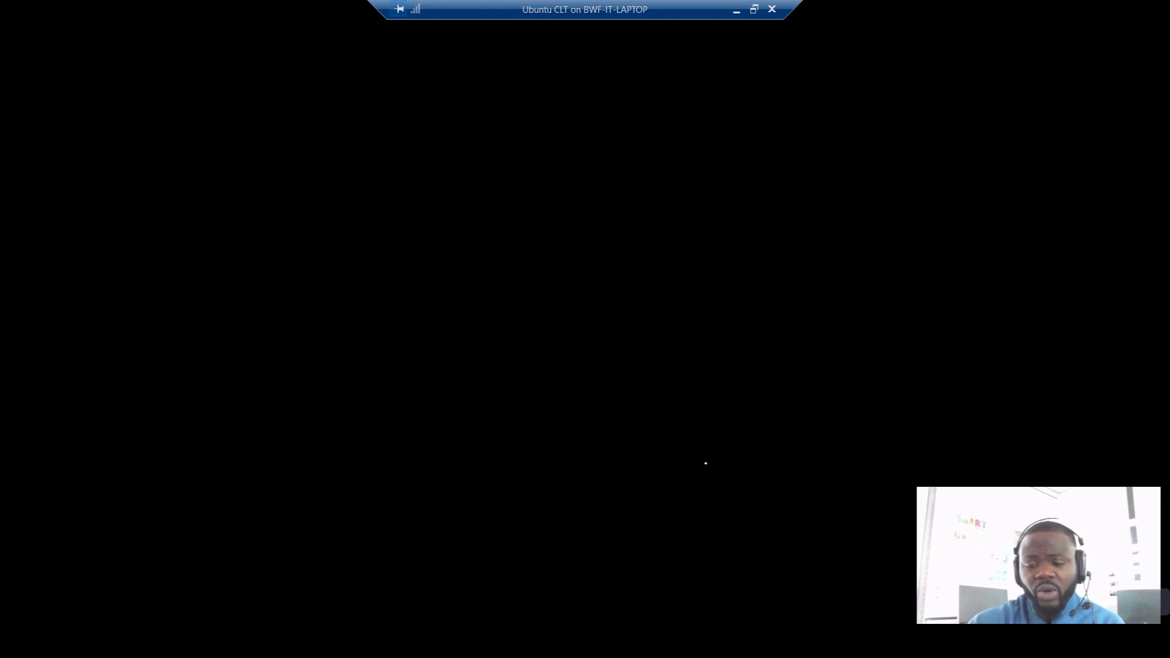
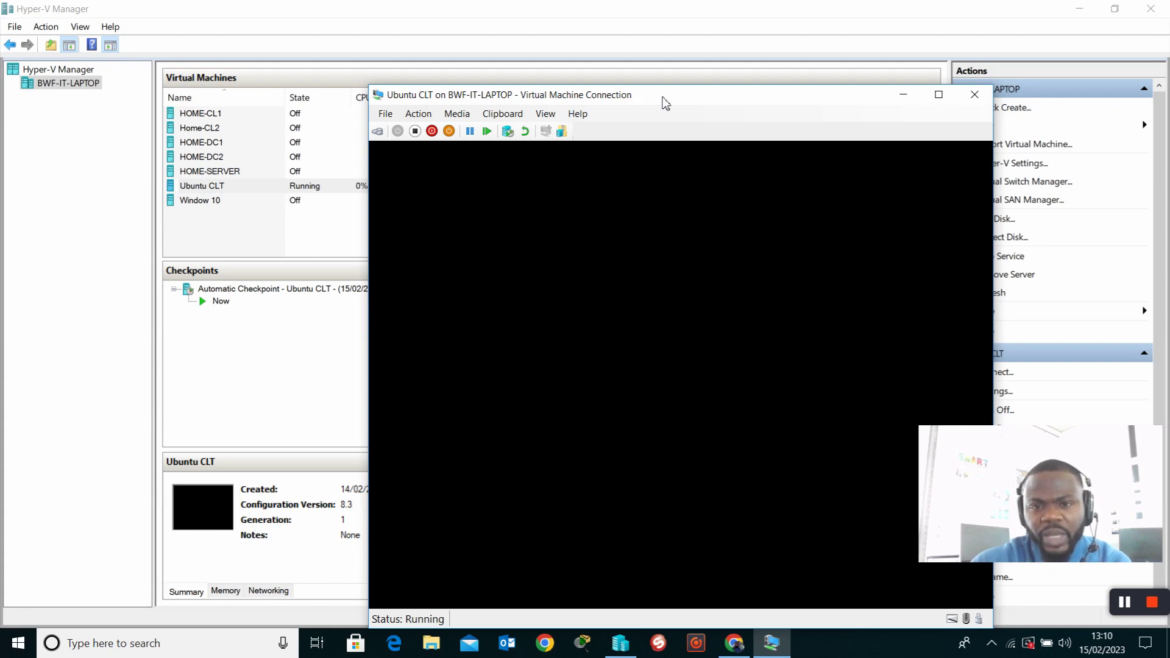
Sign in to the listed Ubuntu user account in full screen with the account password and show the applications overview
{"action": "left_click_drag", "start_coordinate": [671, 104], "coordinate": [564, 87]}
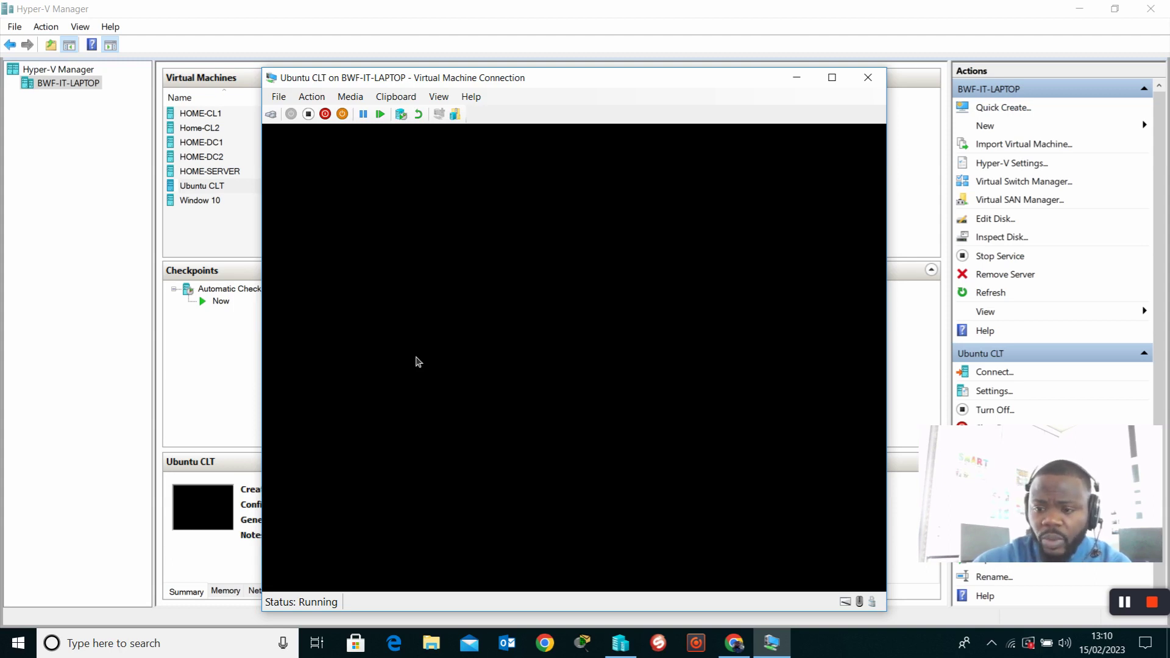
{"action": "left_click", "coordinate": [834, 79]}
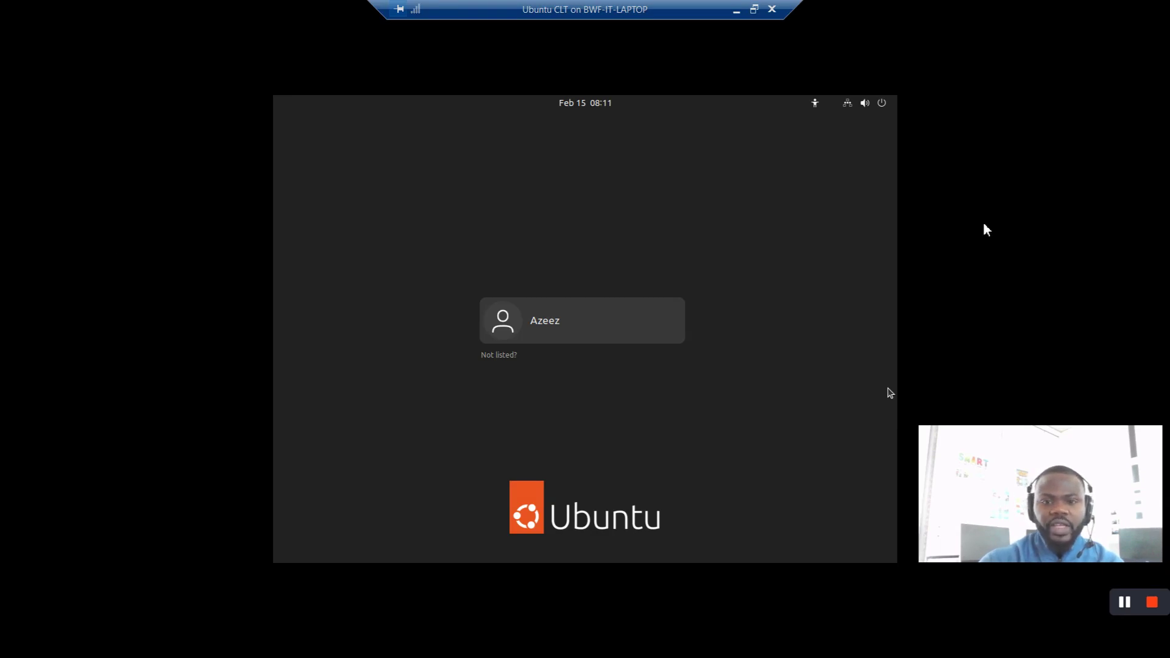
{"action": "left_click", "coordinate": [596, 331]}
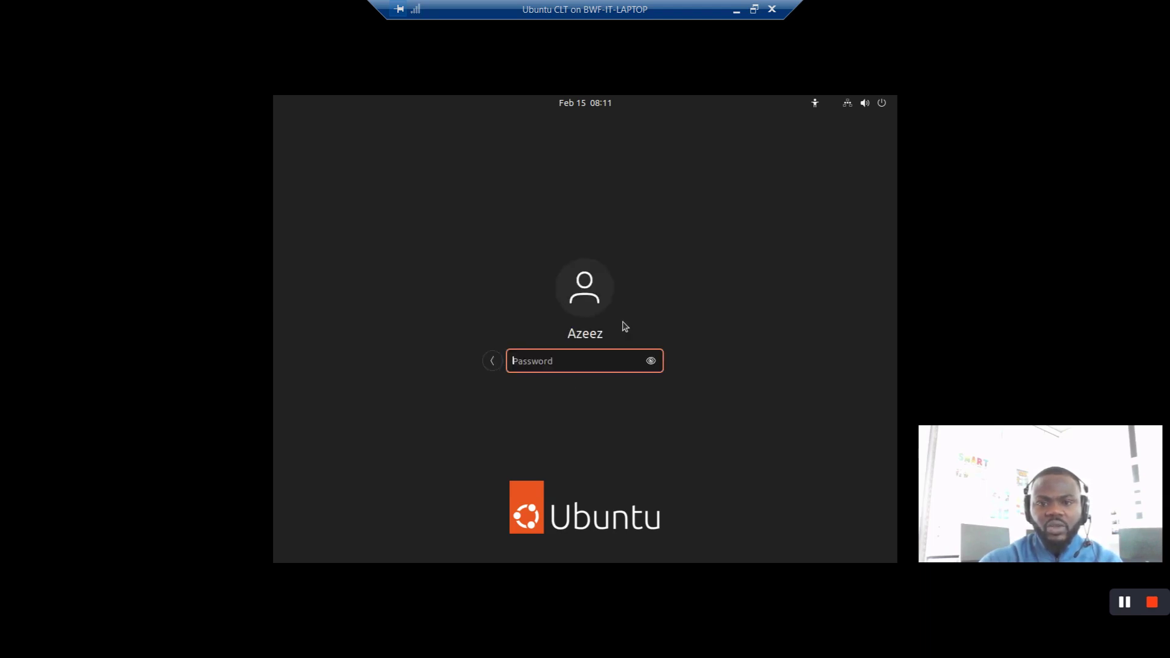
{"action": "type", "text": "•••••••••"}
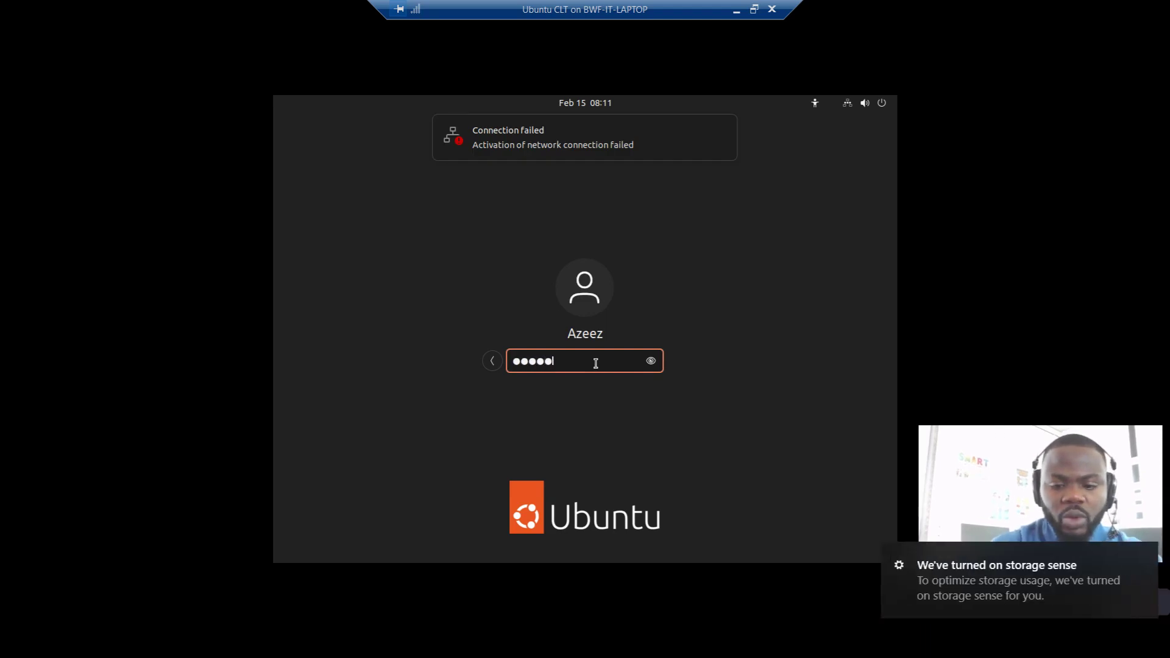
{"action": "key", "text": "Return"}
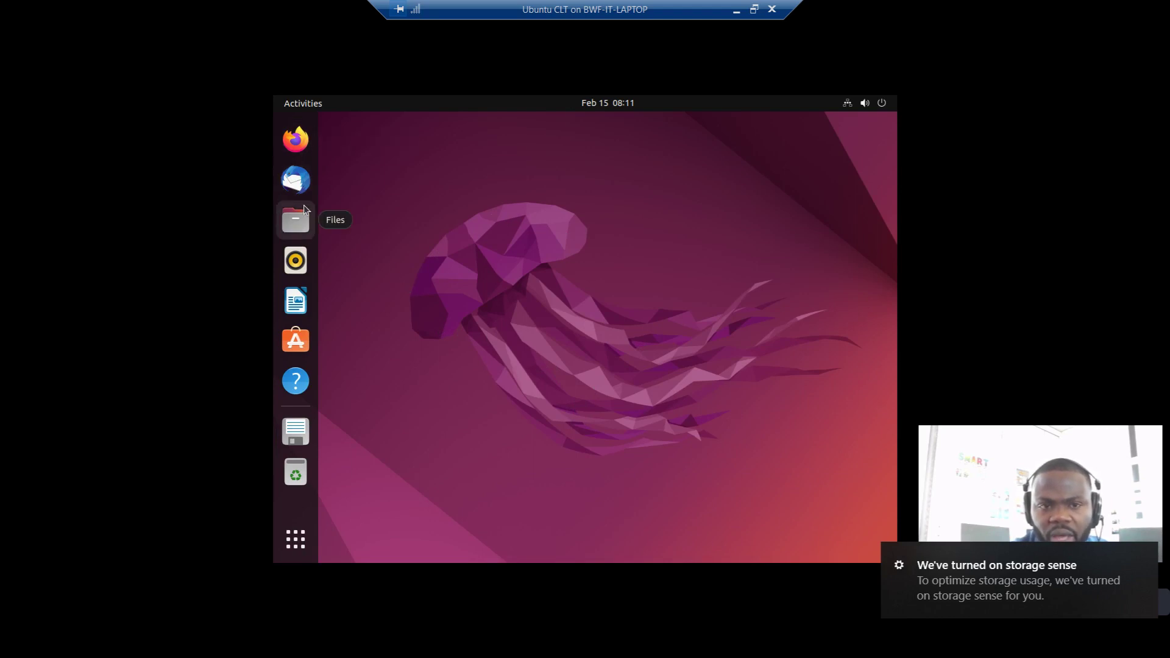
{"action": "left_click", "coordinate": [297, 544]}
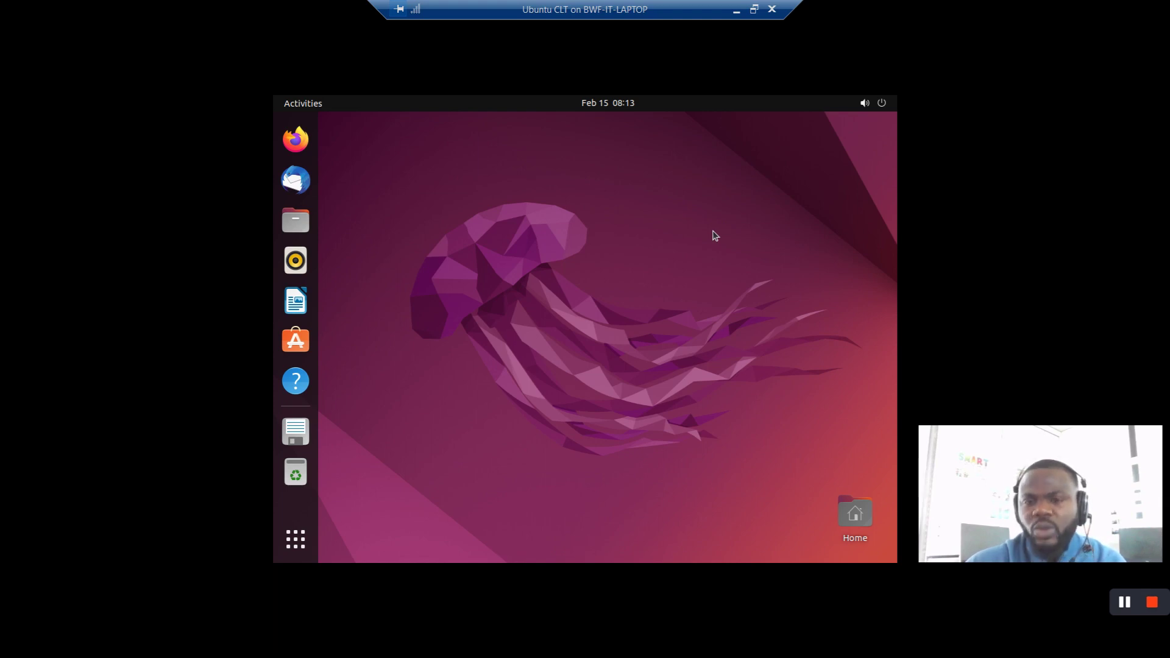
Return the Ubuntu CLT virtual machine from full screen to a window and shut down its operating system
{"action": "left_click", "coordinate": [754, 10]}
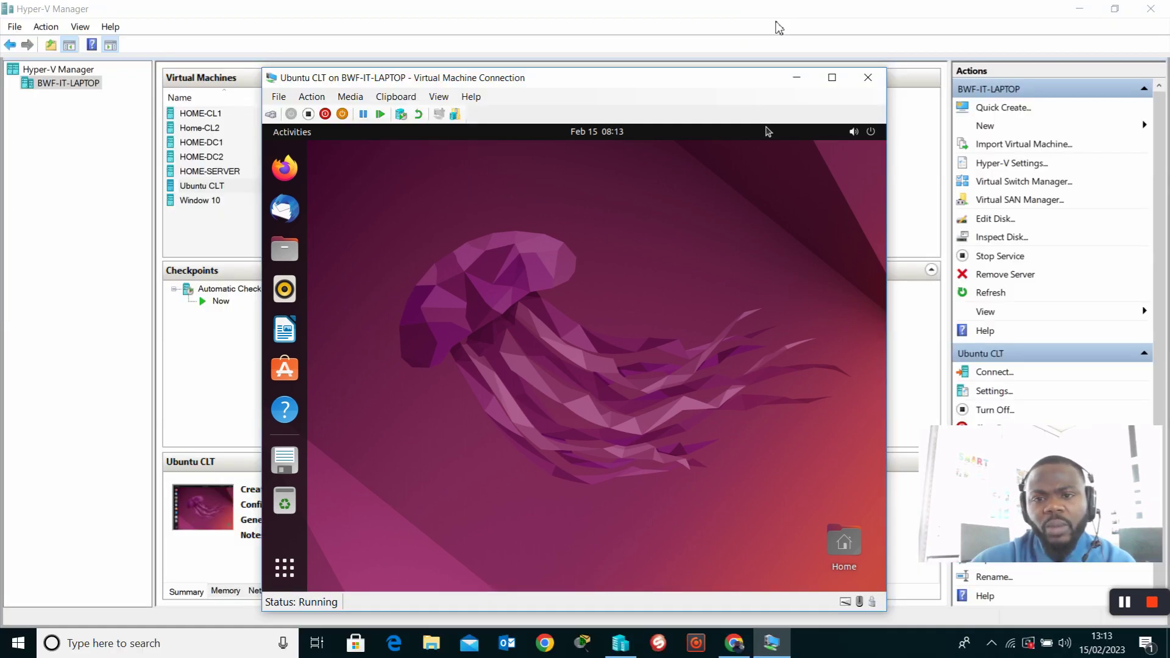
{"action": "left_click", "coordinate": [325, 115]}
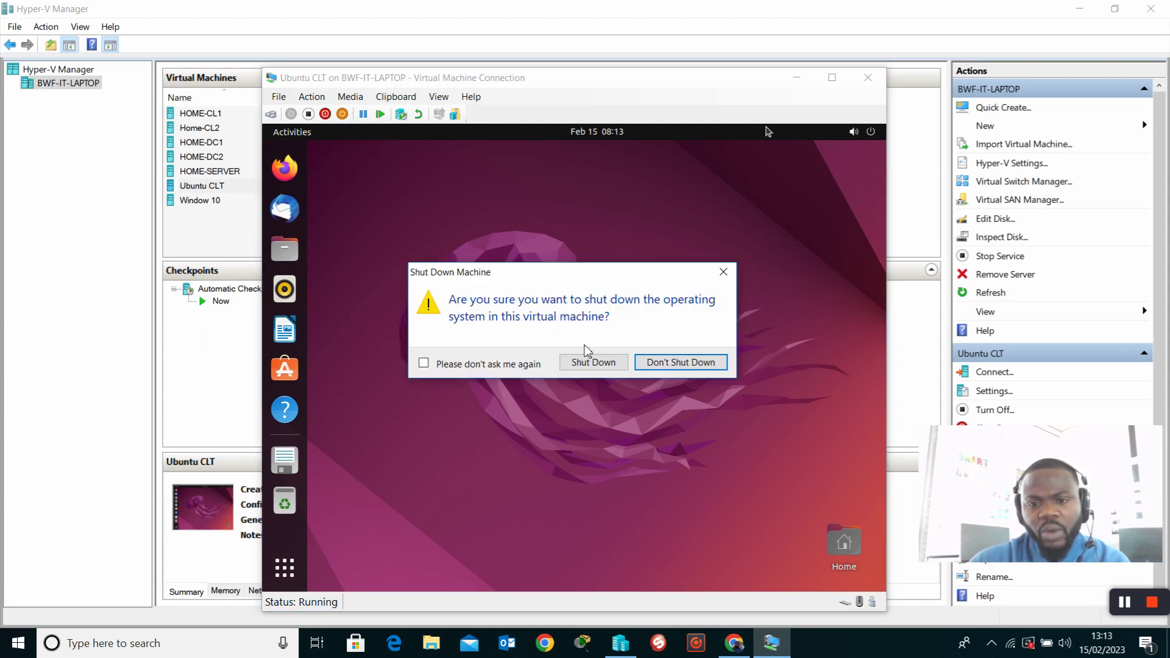
{"action": "left_click", "coordinate": [596, 364]}
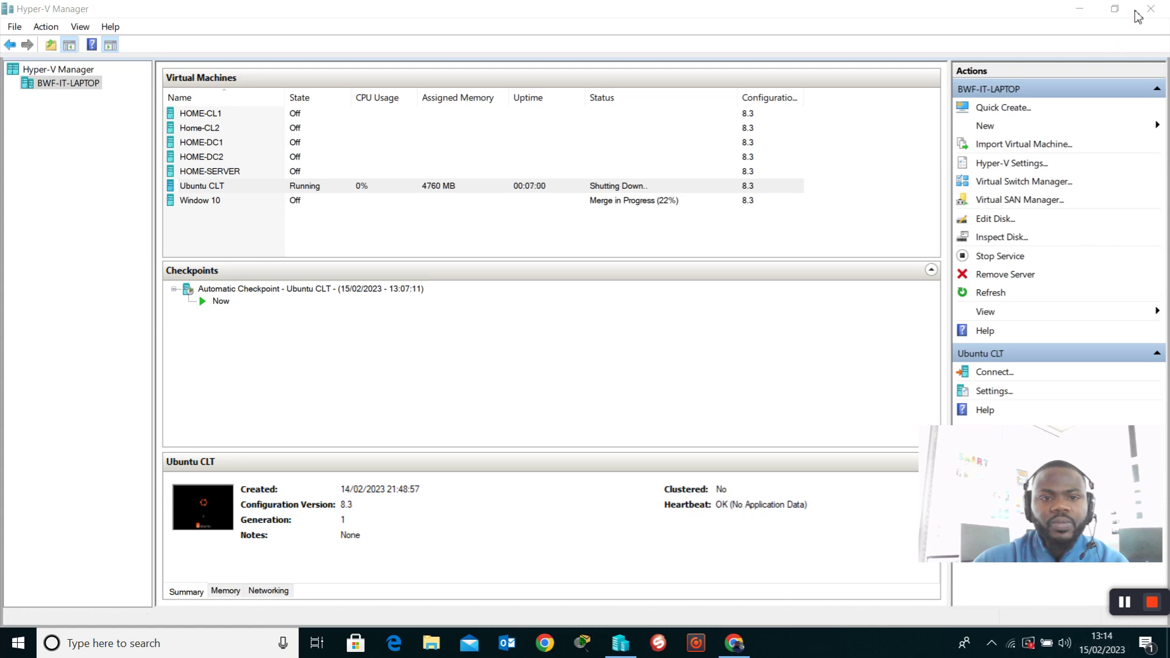
{"action": "left_click", "coordinate": [1153, 10]}
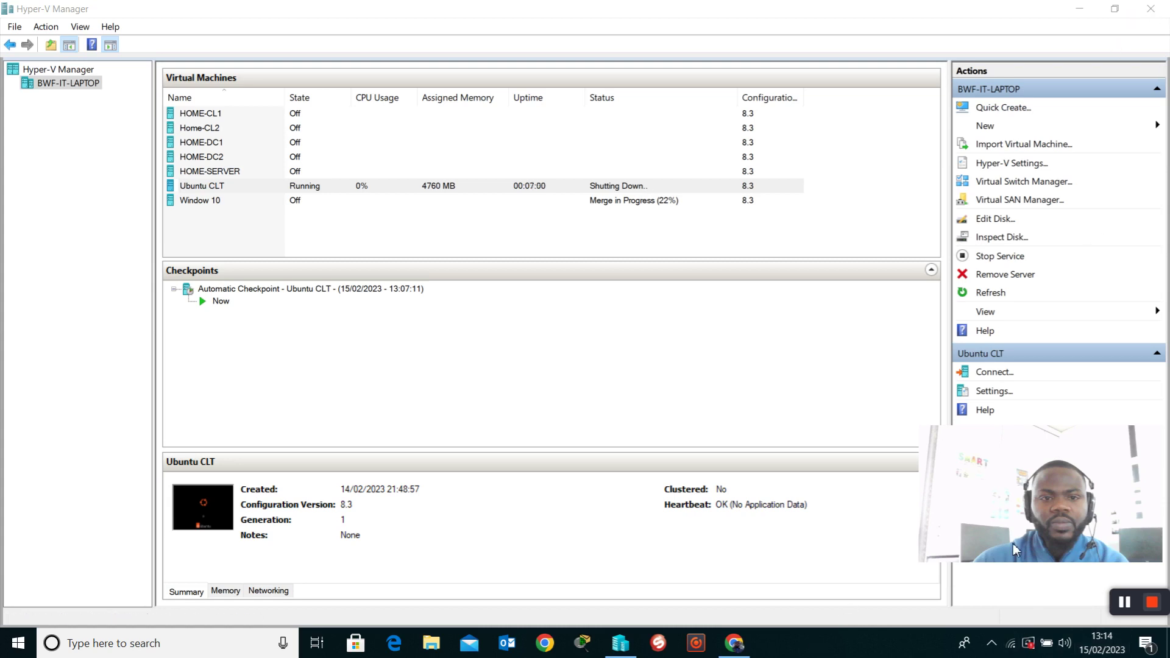
{"action": "left_click", "coordinate": [1155, 607]}
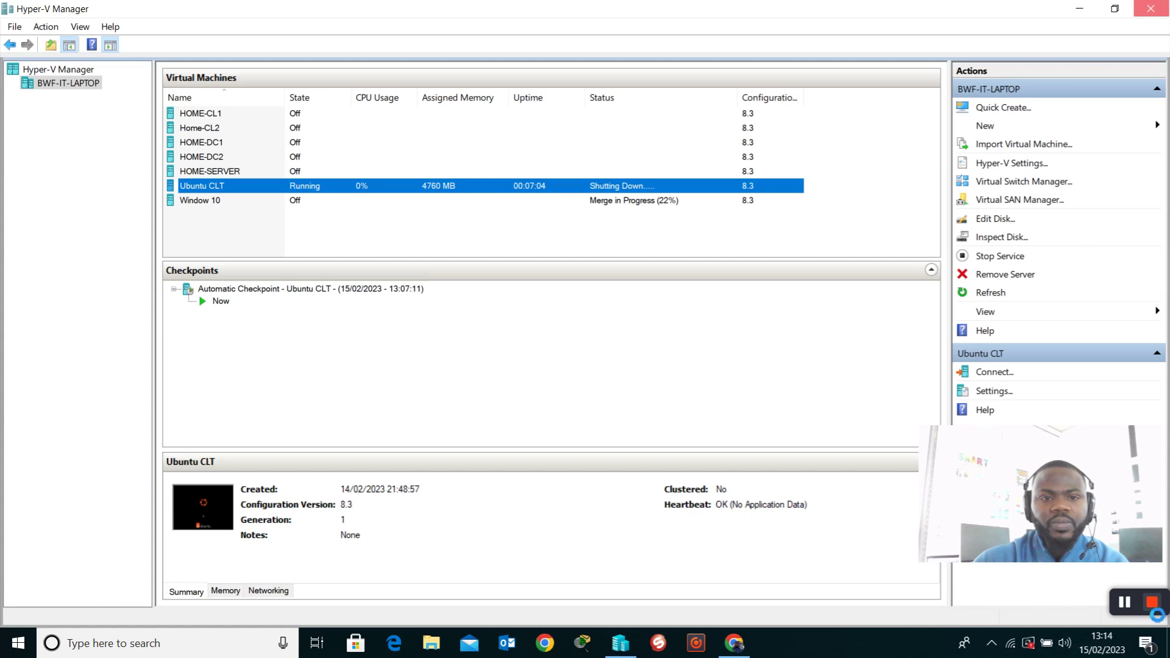